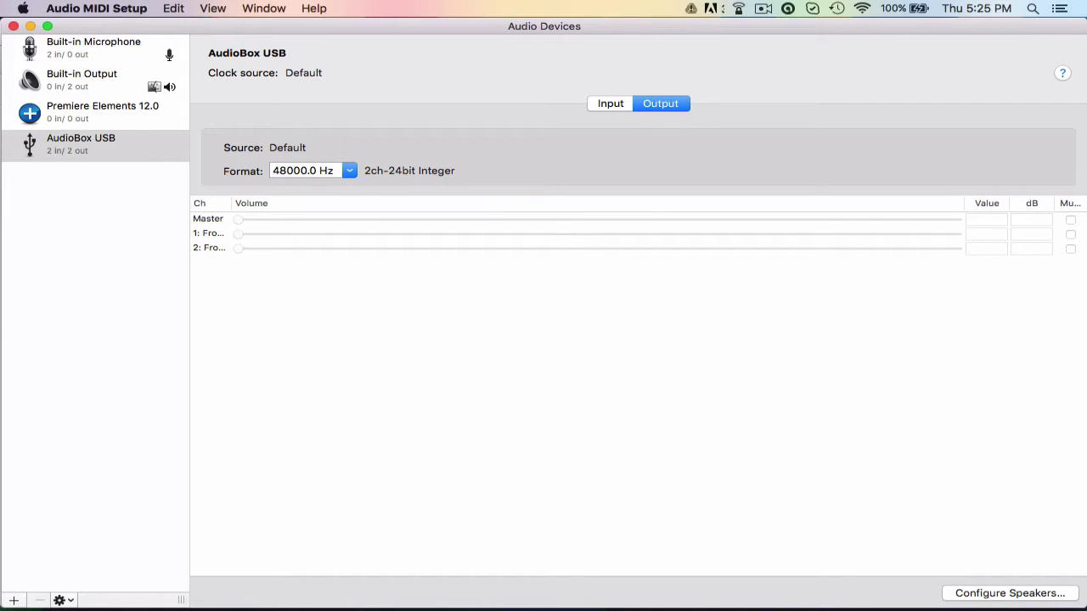
Step: Search Spotlight for 'audio MIDI Setup'
click(1033, 10)
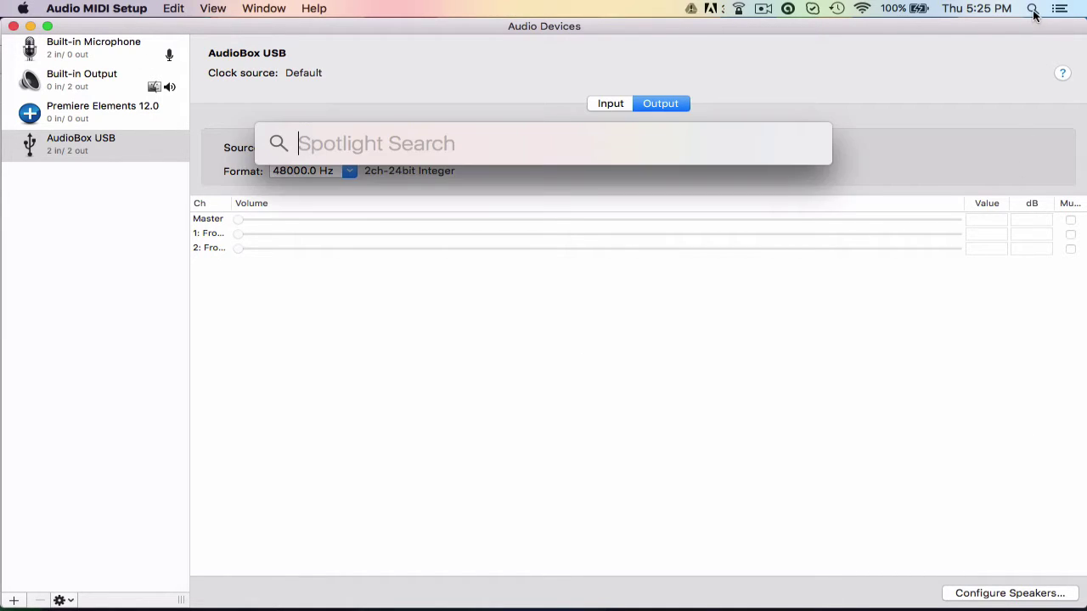
text(a)
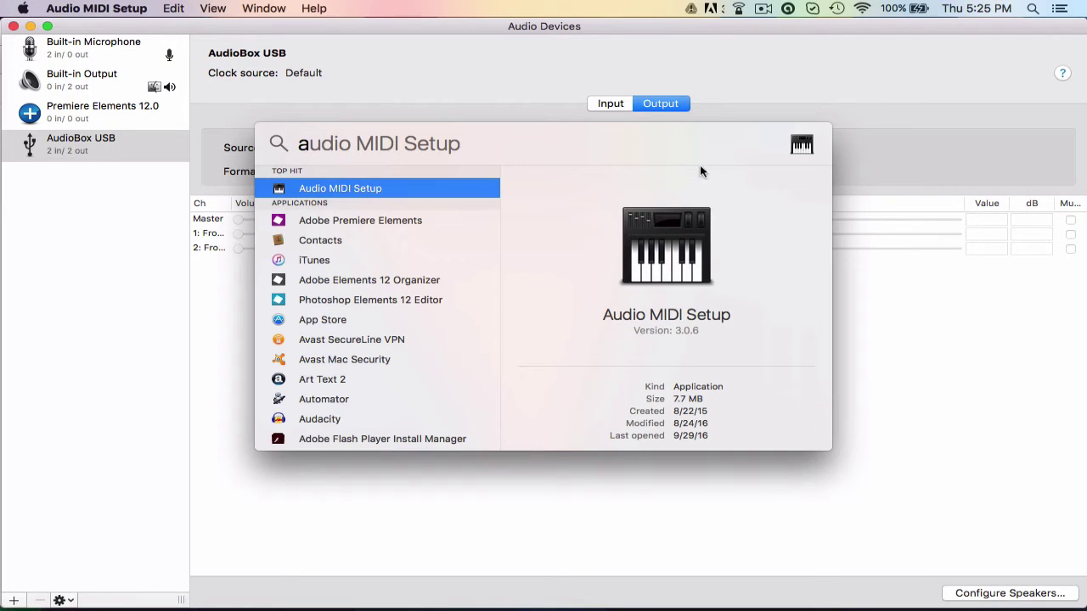
Step: Launch Audio MIDI Setup and view the Built-in Microphone, Built-in Output, Premiere Elements 12.0 and AudioBox USB devices
key(Return)
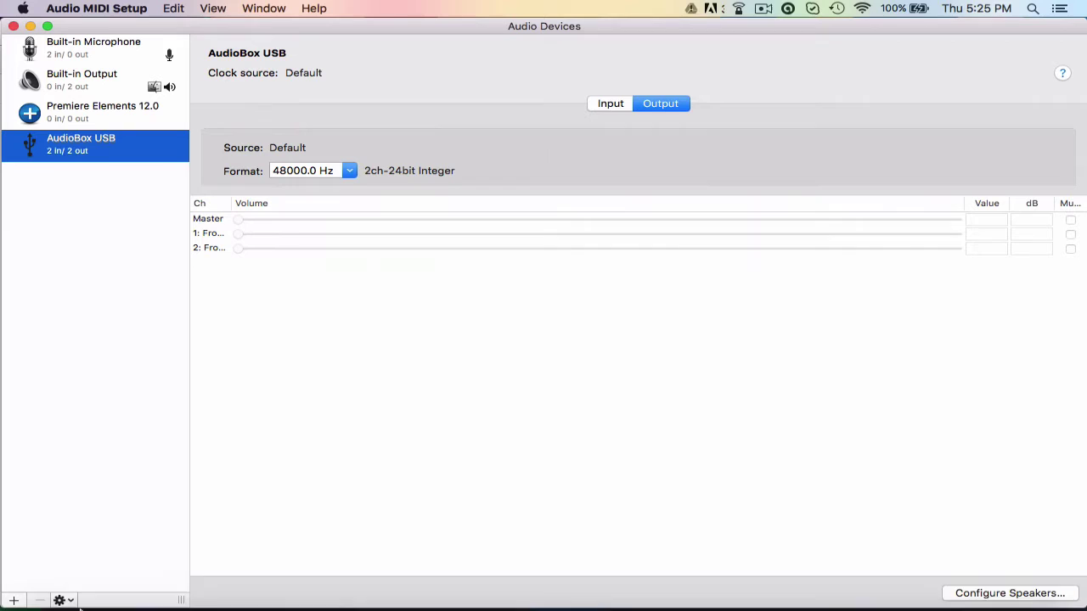
mouse_move(83, 608)
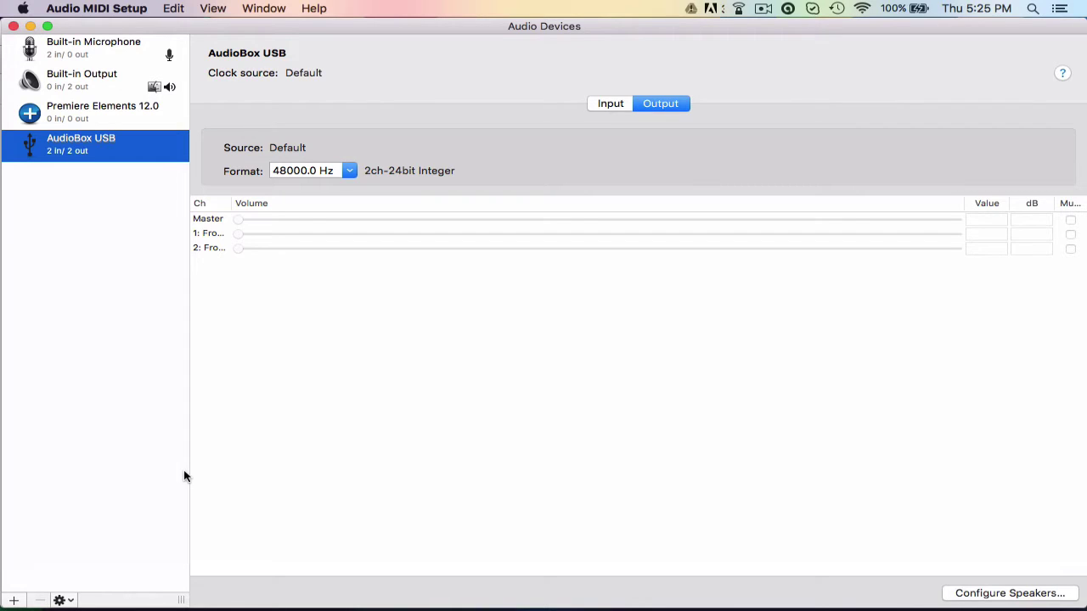
click(90, 59)
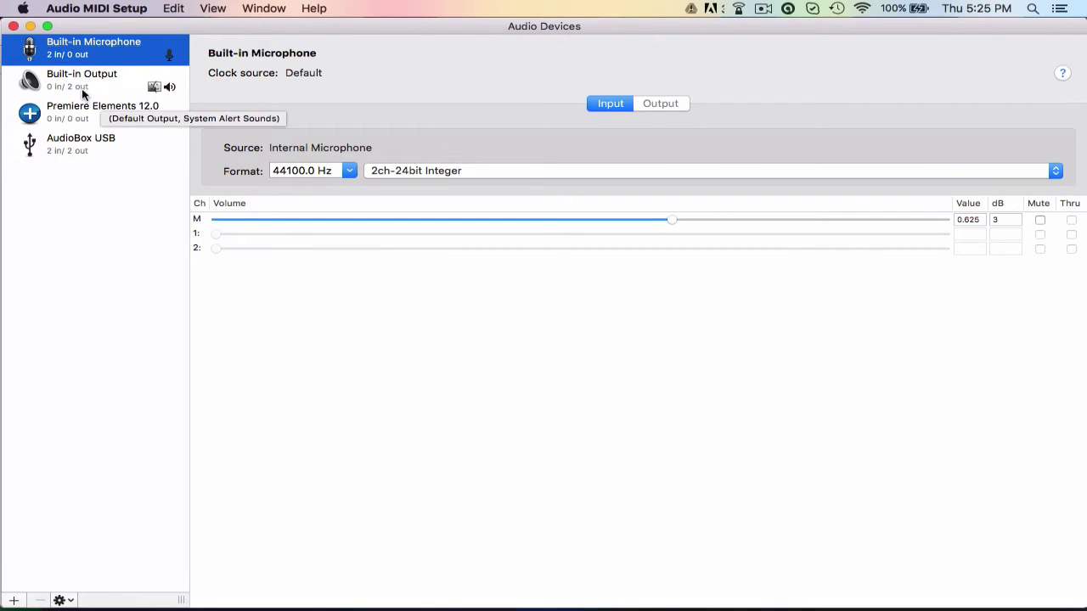
click(70, 89)
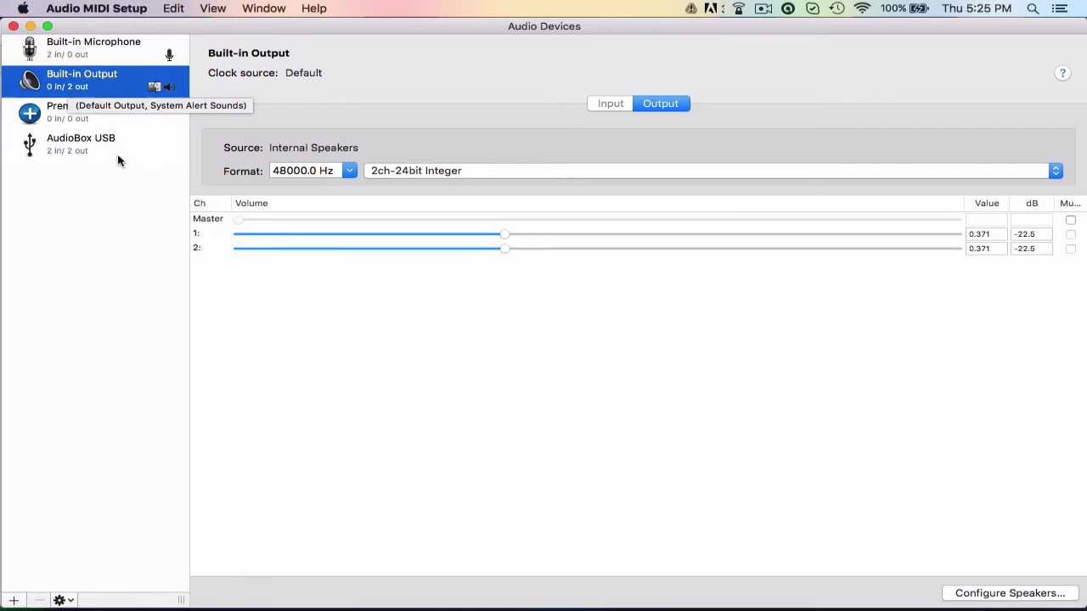
click(88, 110)
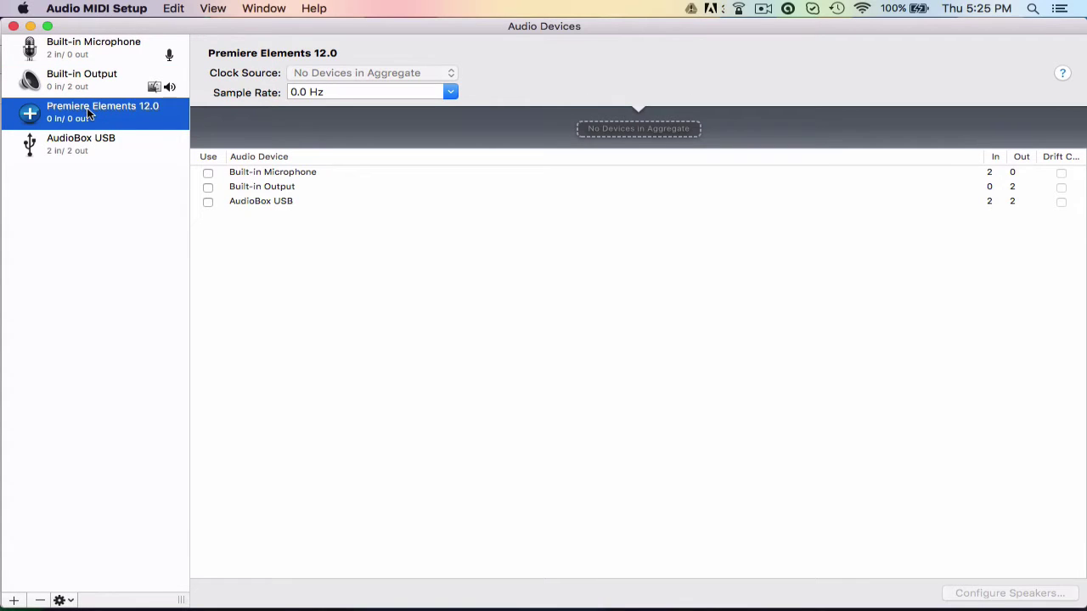
click(84, 145)
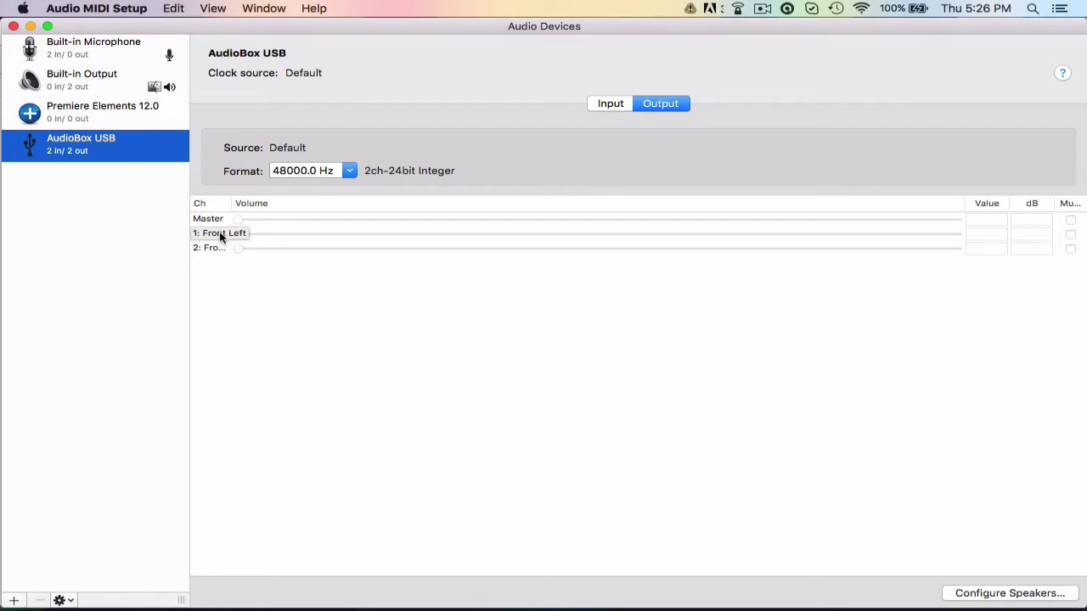
Step: Keep AudioBox USB at 48000.0 Hz, compare its output and input channels, and dismiss the new-device menu
click(350, 167)
click(350, 166)
click(603, 105)
click(677, 103)
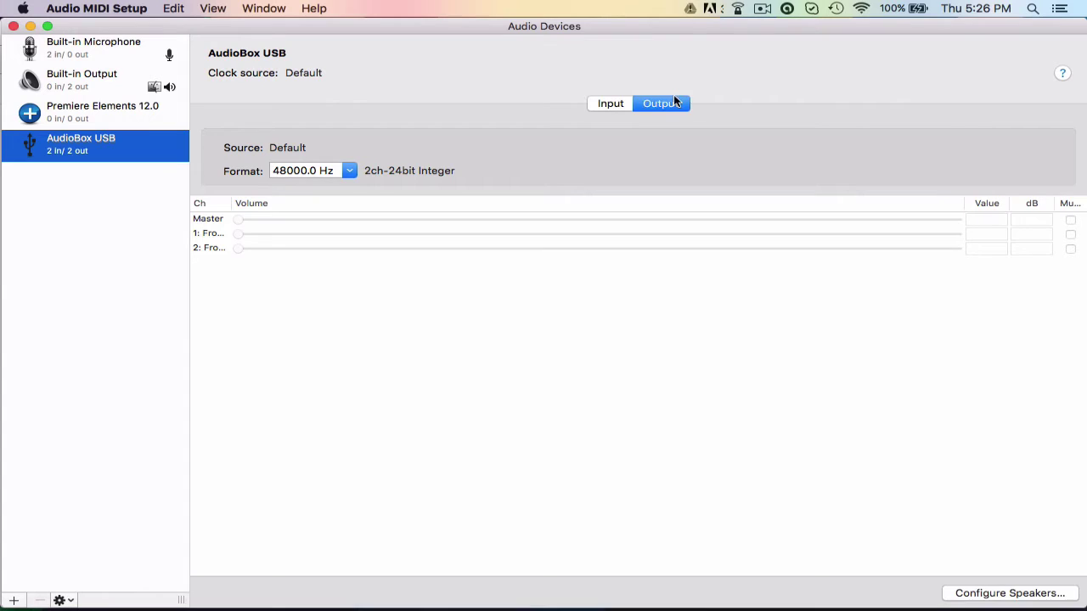
click(613, 103)
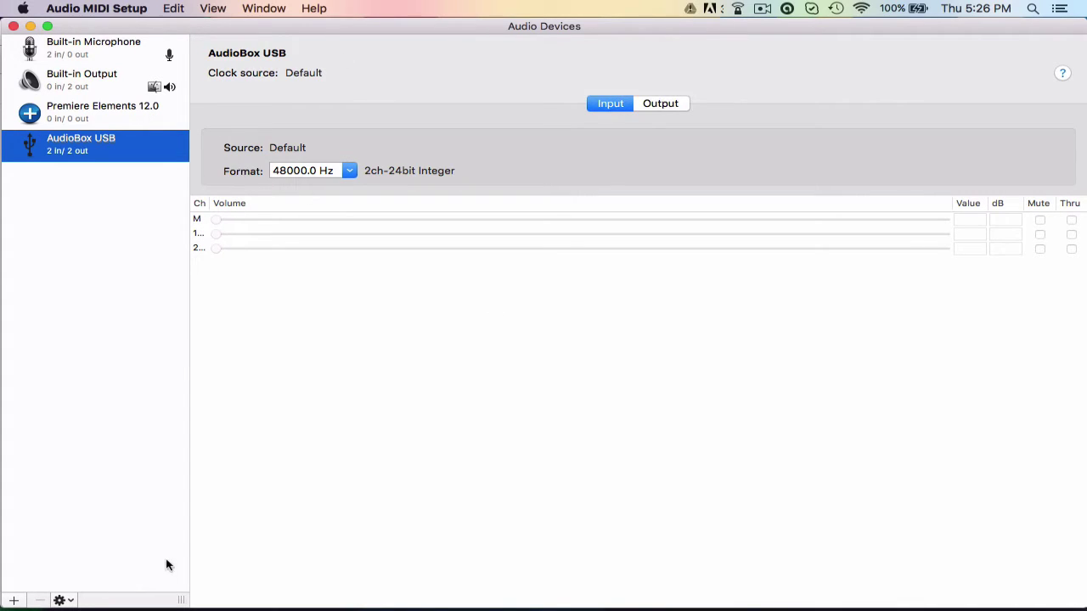
click(14, 600)
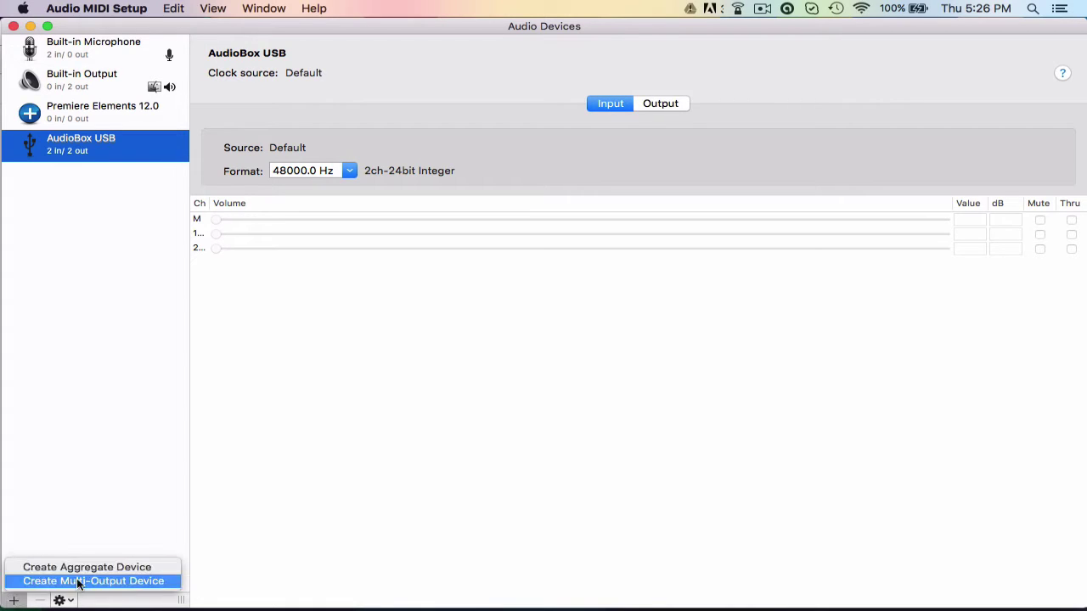
click(47, 538)
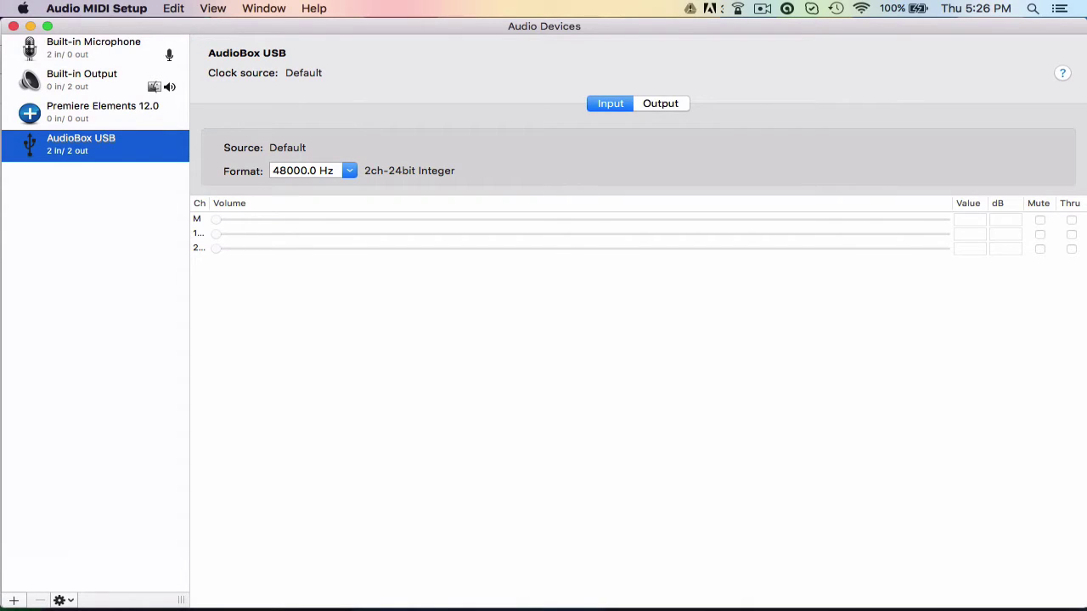
click(110, 13)
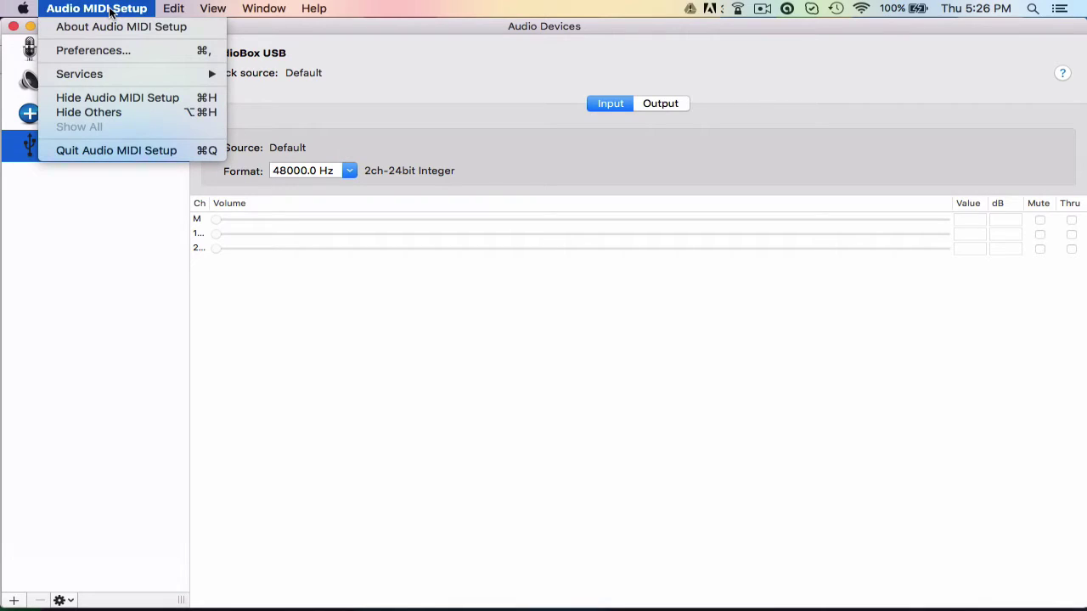
mouse_move(174, 10)
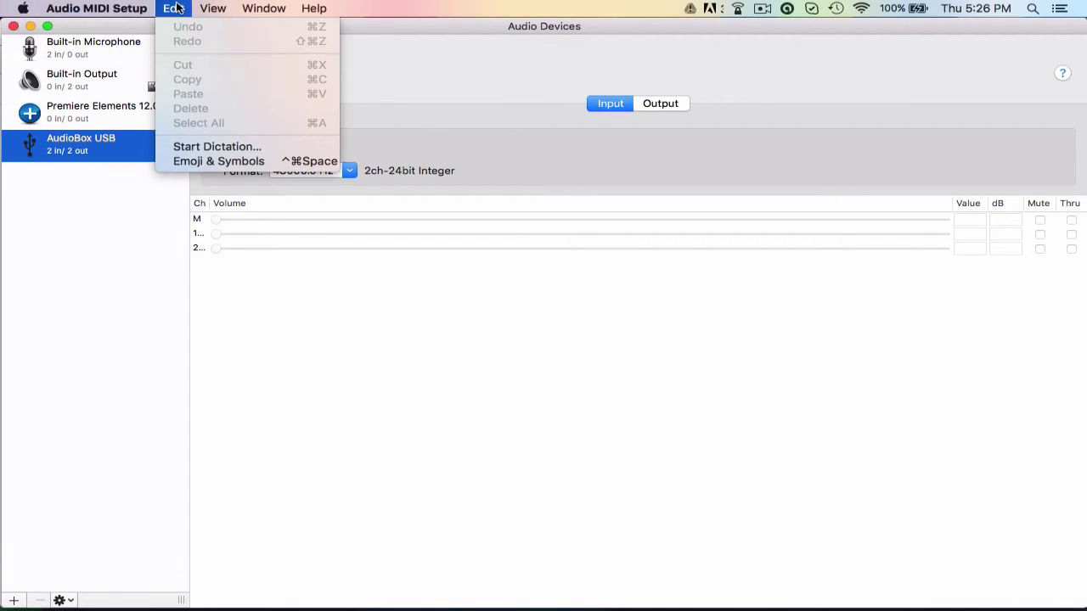
mouse_move(274, 5)
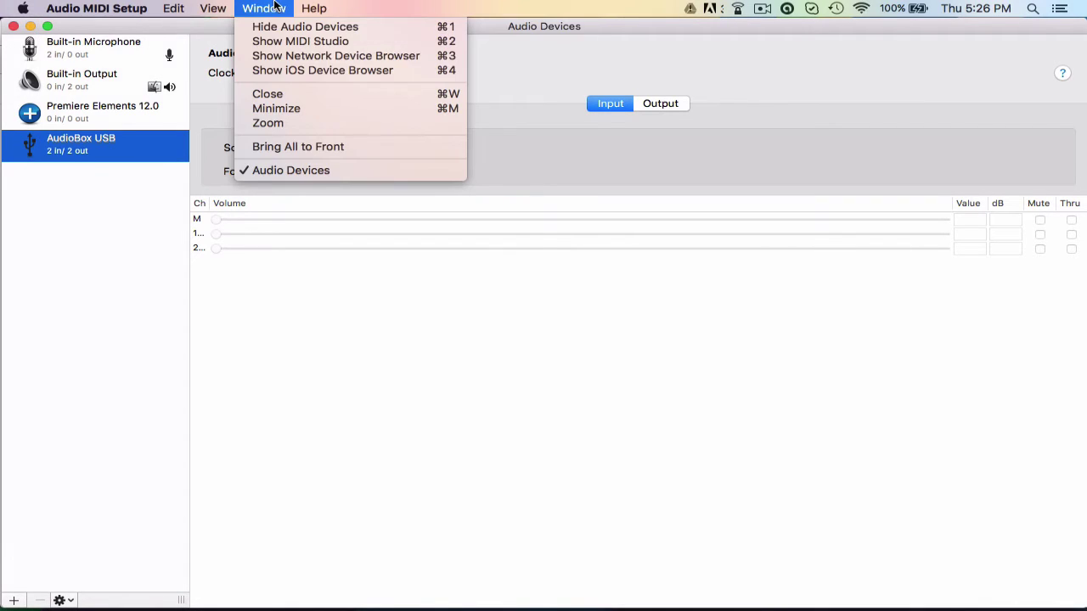
click(280, 56)
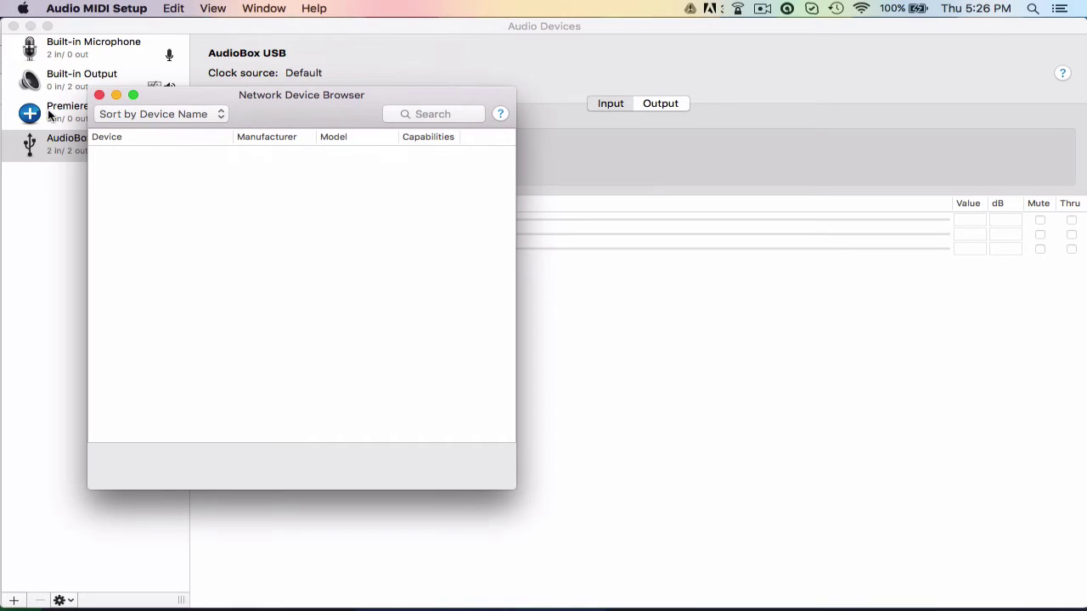
click(100, 94)
click(263, 9)
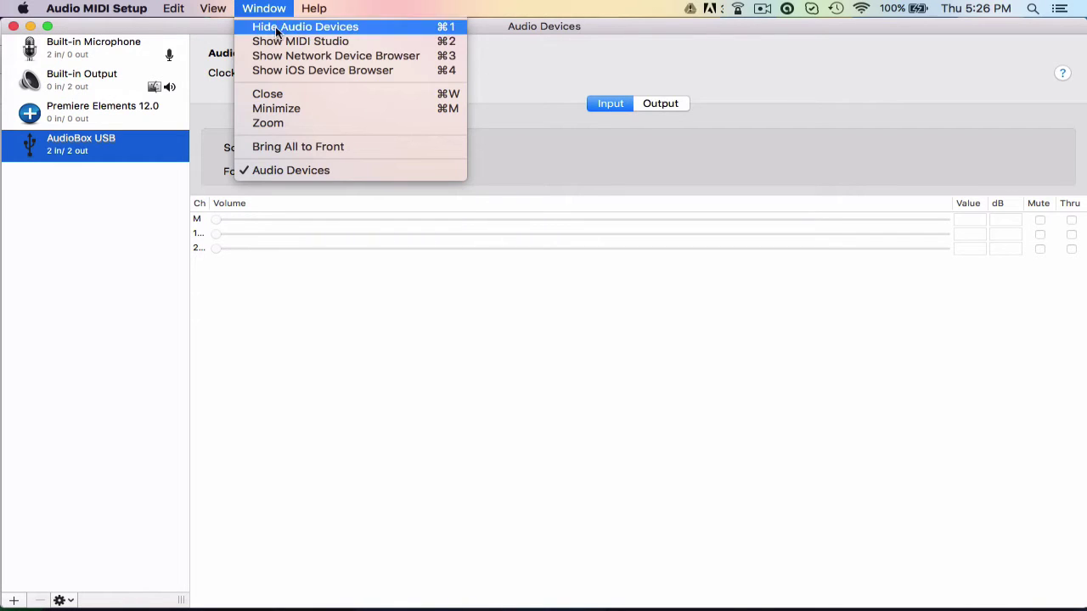
click(299, 68)
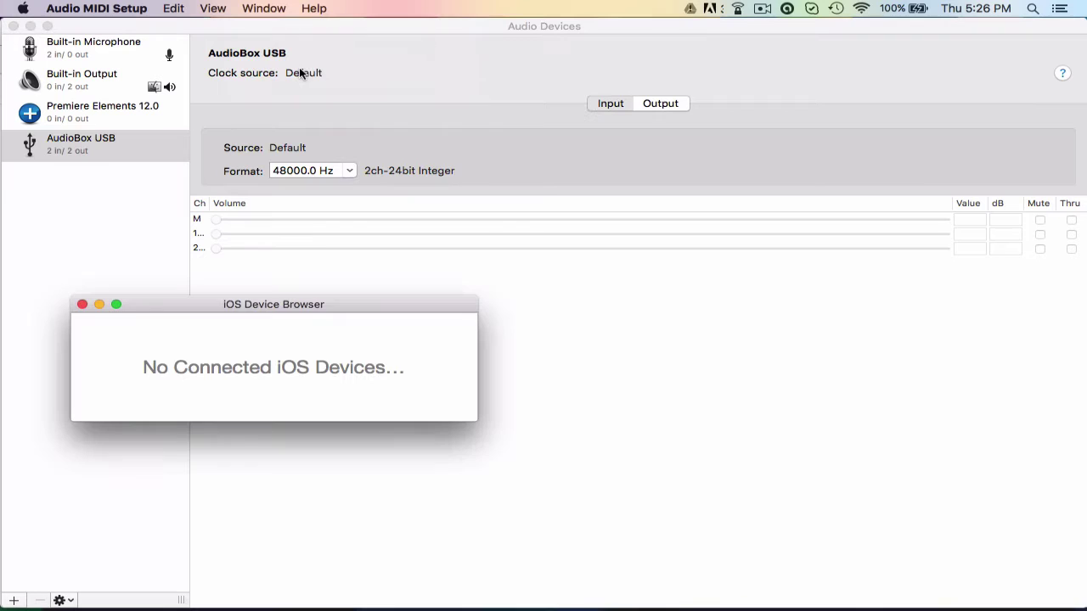
drag(192, 303, 184, 171)
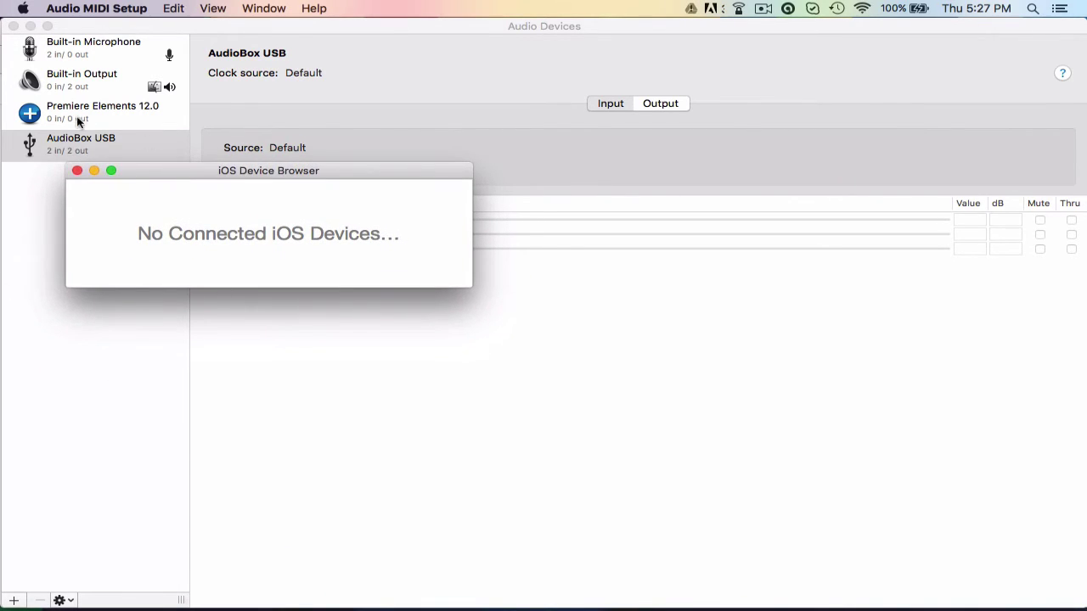
Step: Close the iOS device browser and open MIDI Studio, with micro lite moved right and Trigger Finger Pro centred
click(77, 170)
click(264, 8)
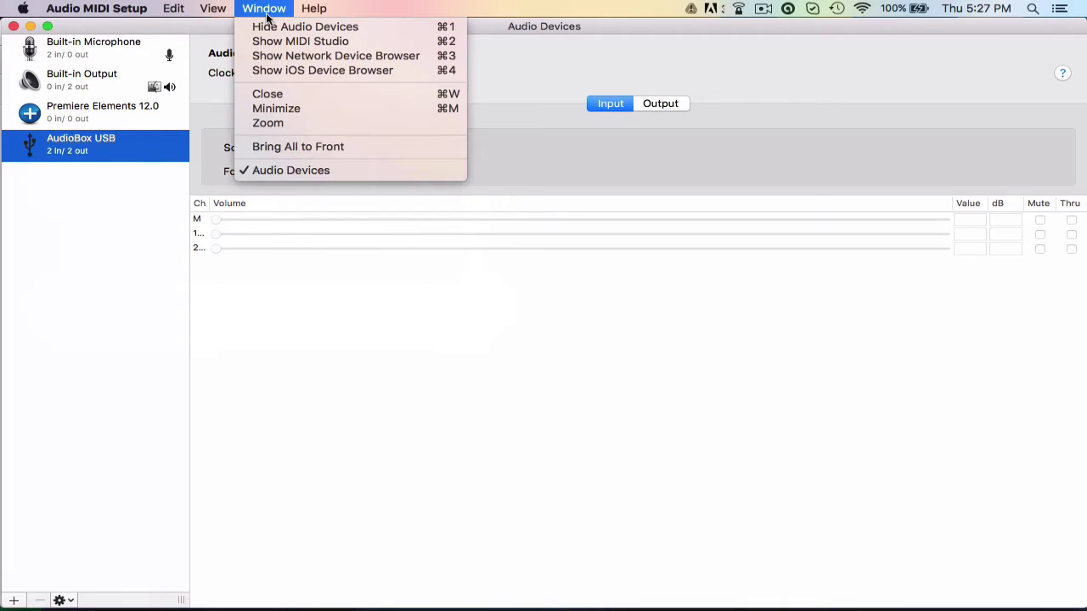
click(287, 43)
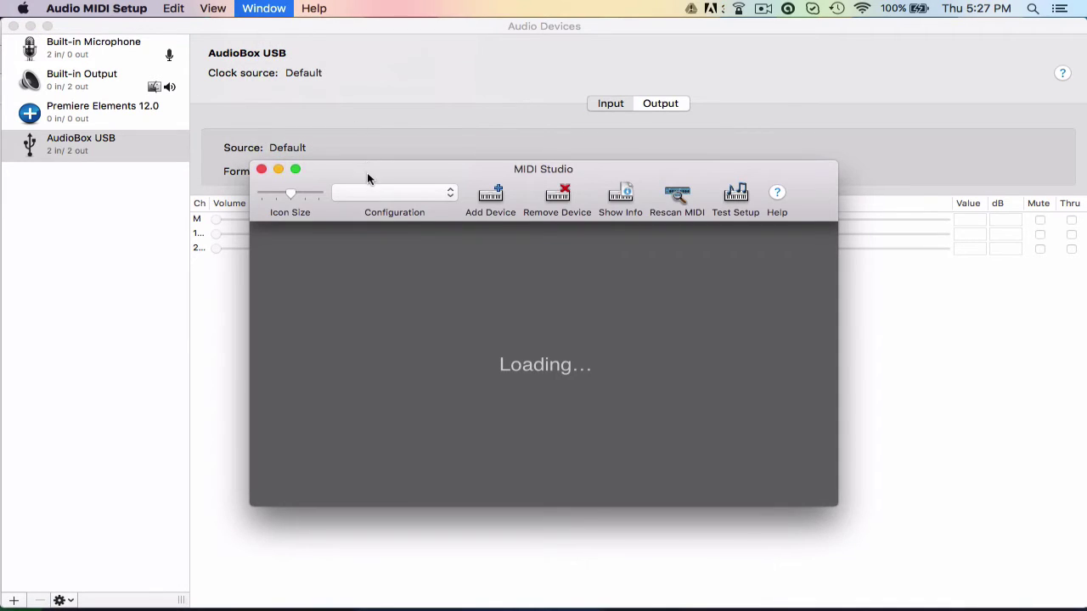
drag(367, 172, 309, 96)
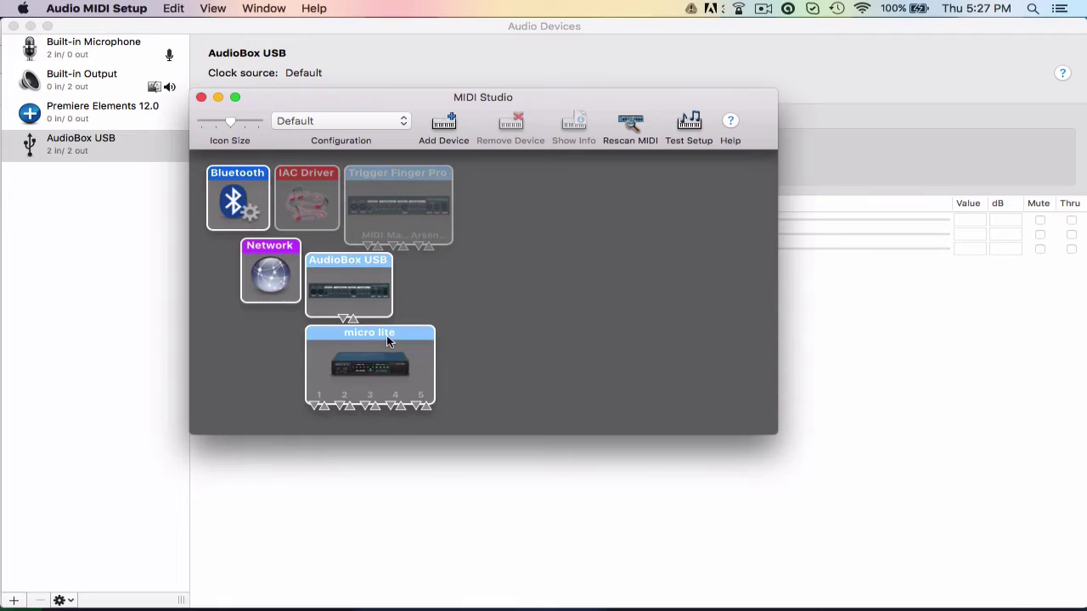
drag(387, 338, 630, 245)
drag(404, 182, 463, 210)
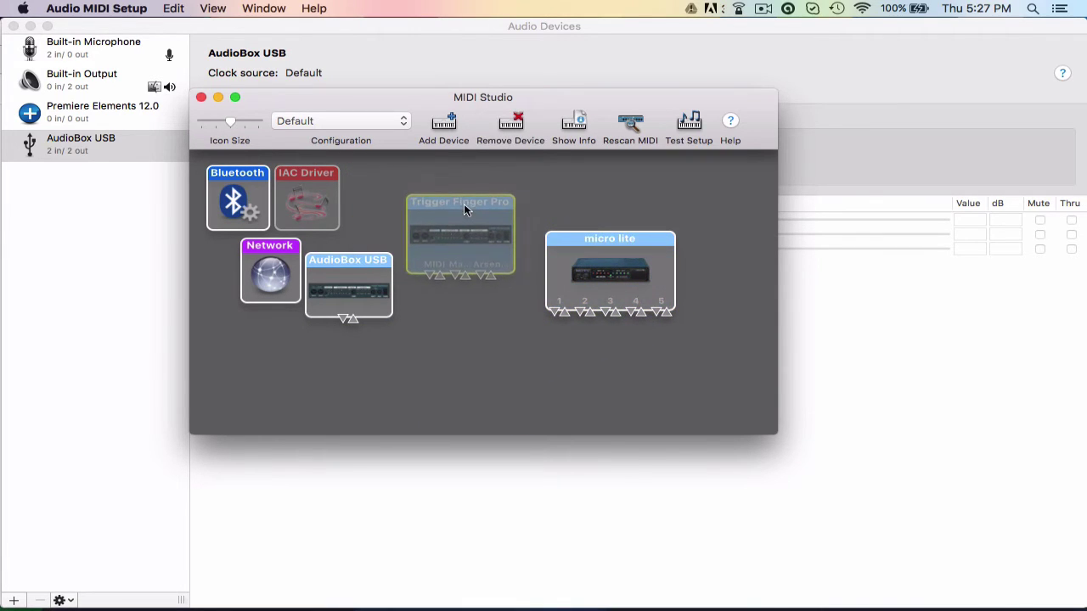
Step: Cable AudioBox USB to micro lite's first port
click(553, 311)
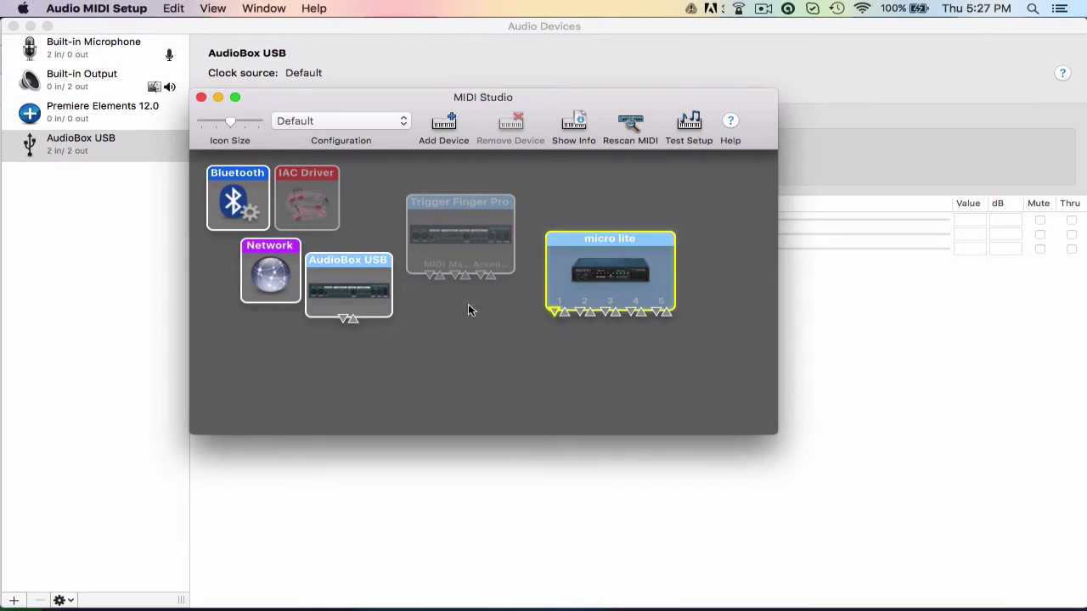
drag(553, 311, 440, 277)
drag(553, 313, 354, 323)
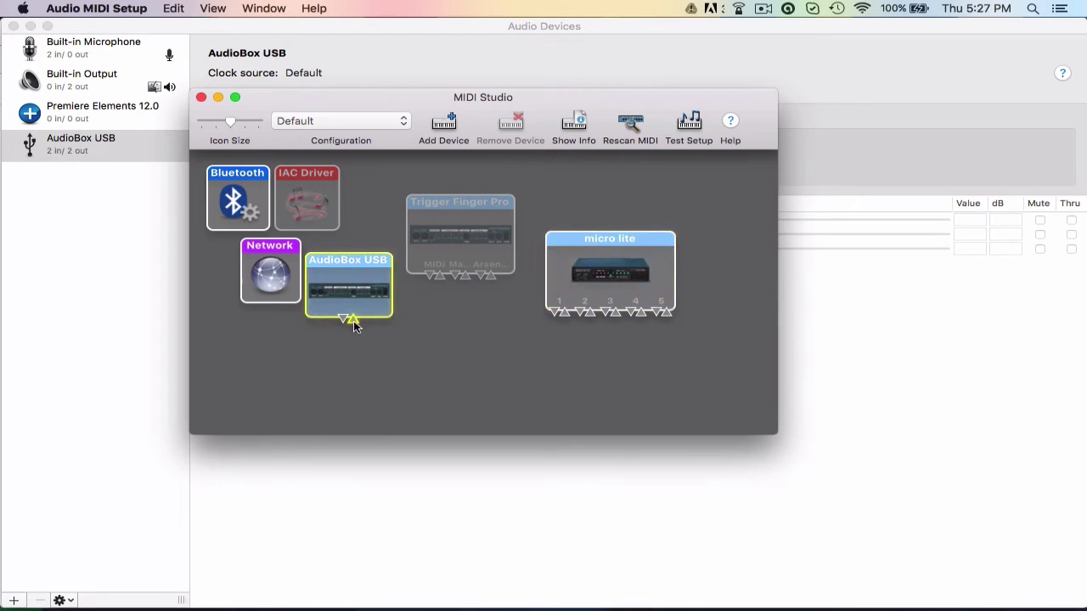
click(563, 312)
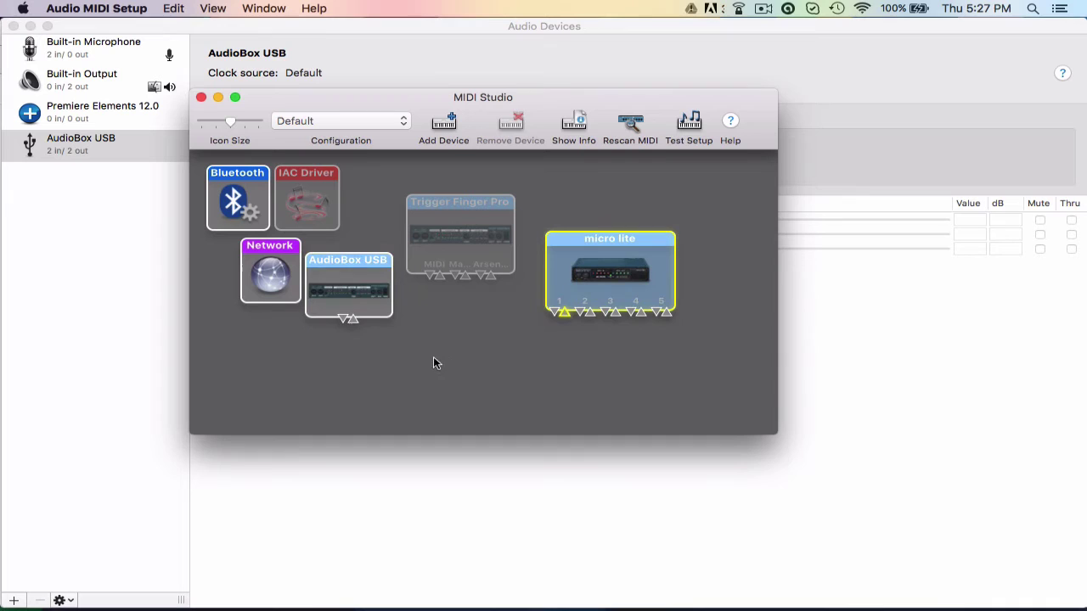
drag(356, 327, 567, 318)
mouse_move(352, 317)
mouse_down()
mouse_move(565, 316)
mouse_move(340, 345)
mouse_move(354, 319)
mouse_up()
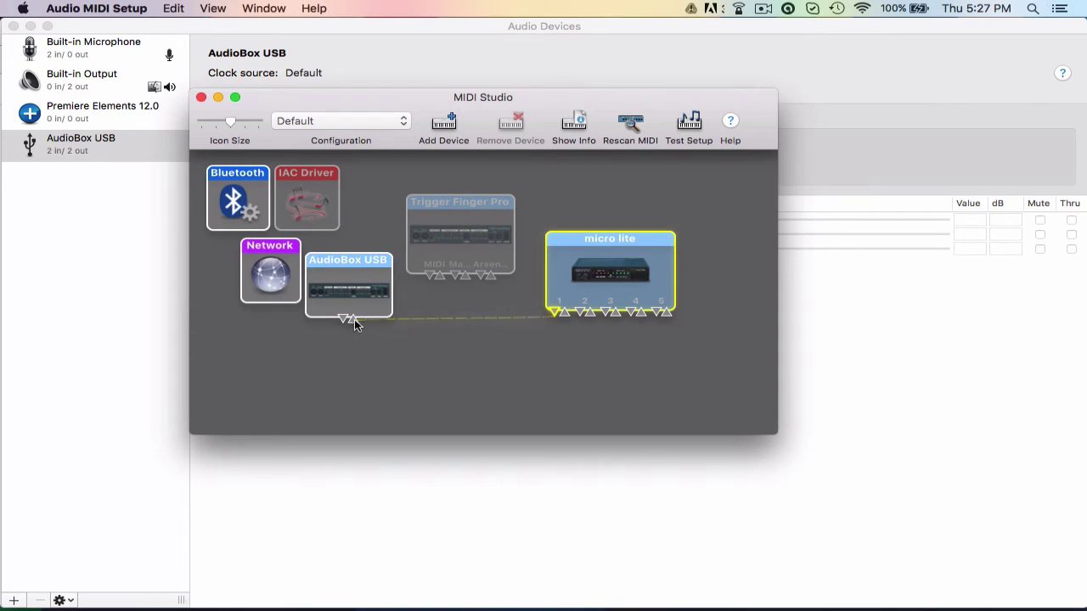
click(580, 310)
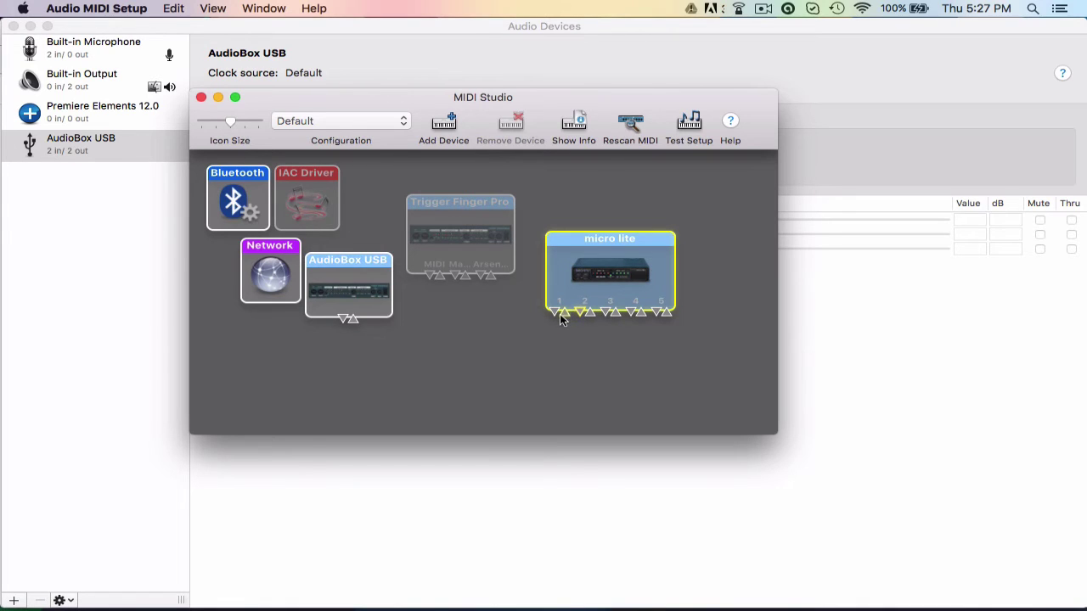
click(570, 322)
click(569, 321)
click(344, 318)
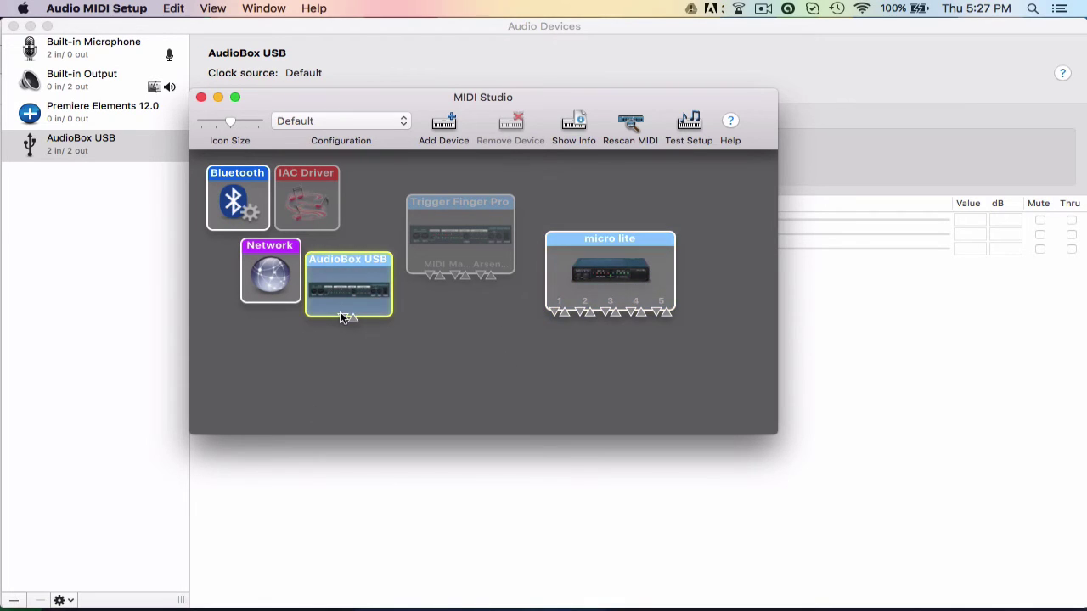
click(438, 354)
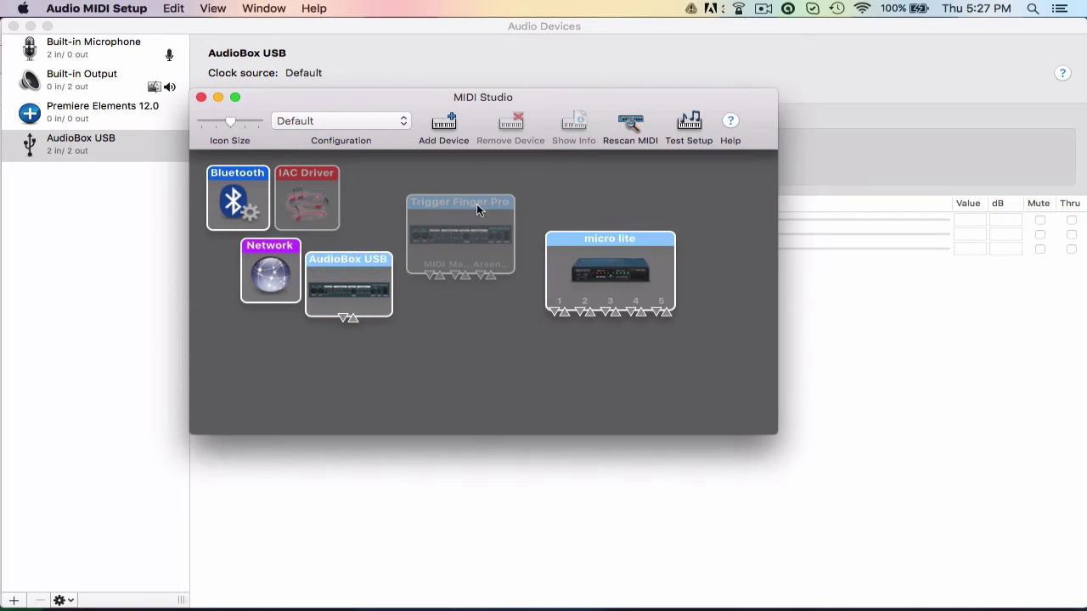
Step: Add a New external device below the other devices and glance at its properties
click(446, 126)
drag(258, 366, 466, 372)
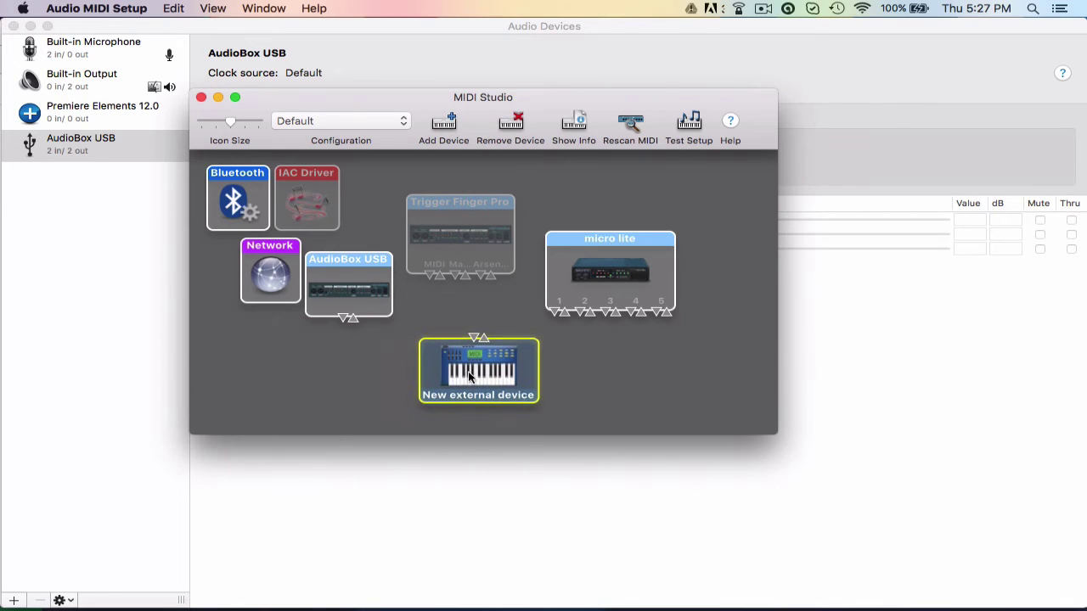
double_click(467, 372)
click(32, 118)
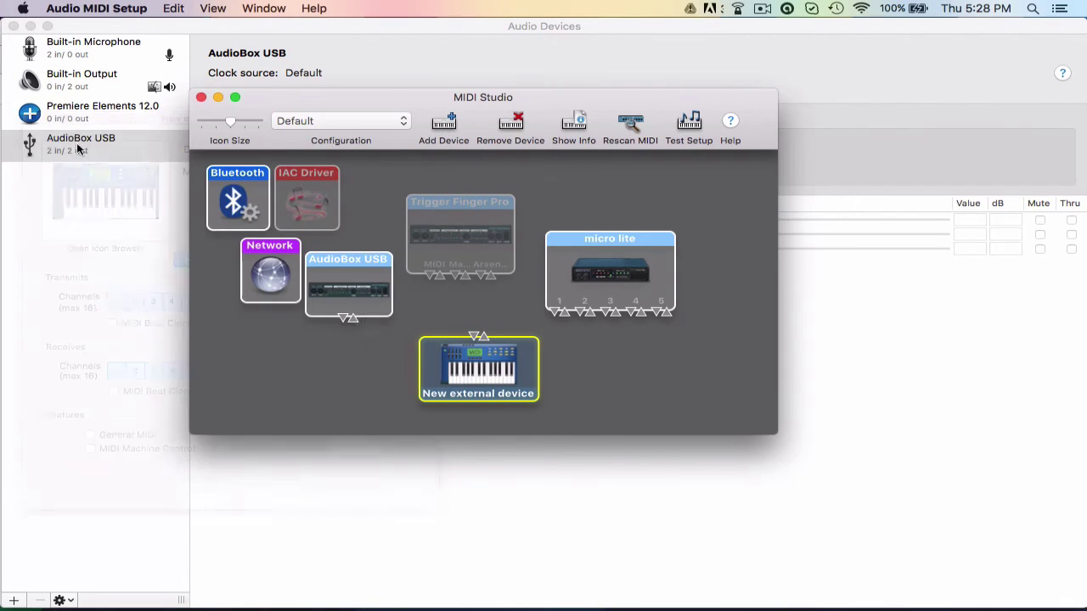
Step: Connect the New external device to micro lite port 1 and select the device
click(484, 338)
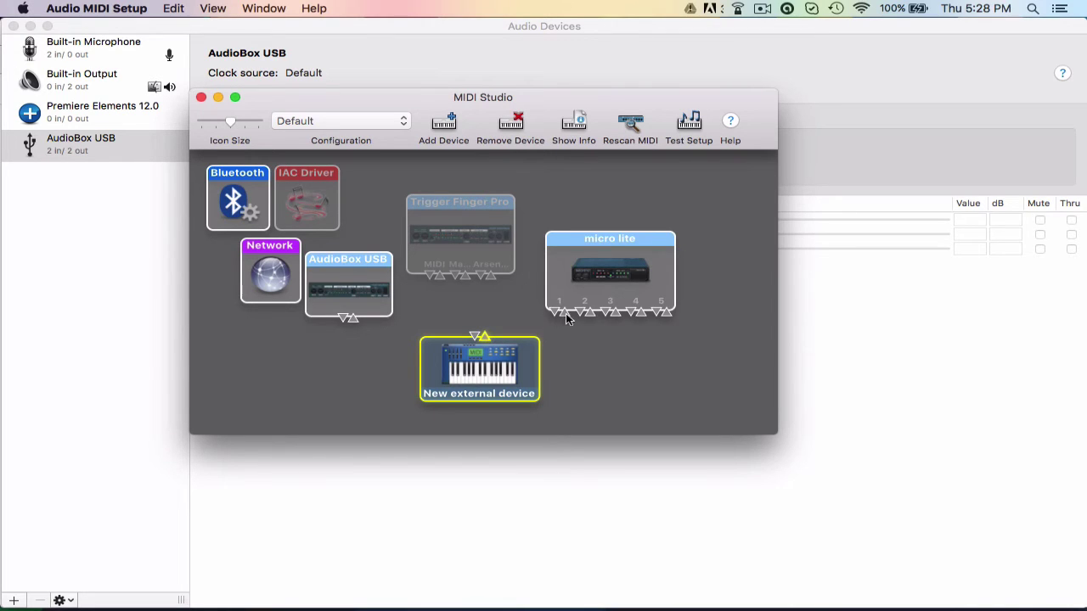
drag(484, 337, 564, 313)
click(534, 327)
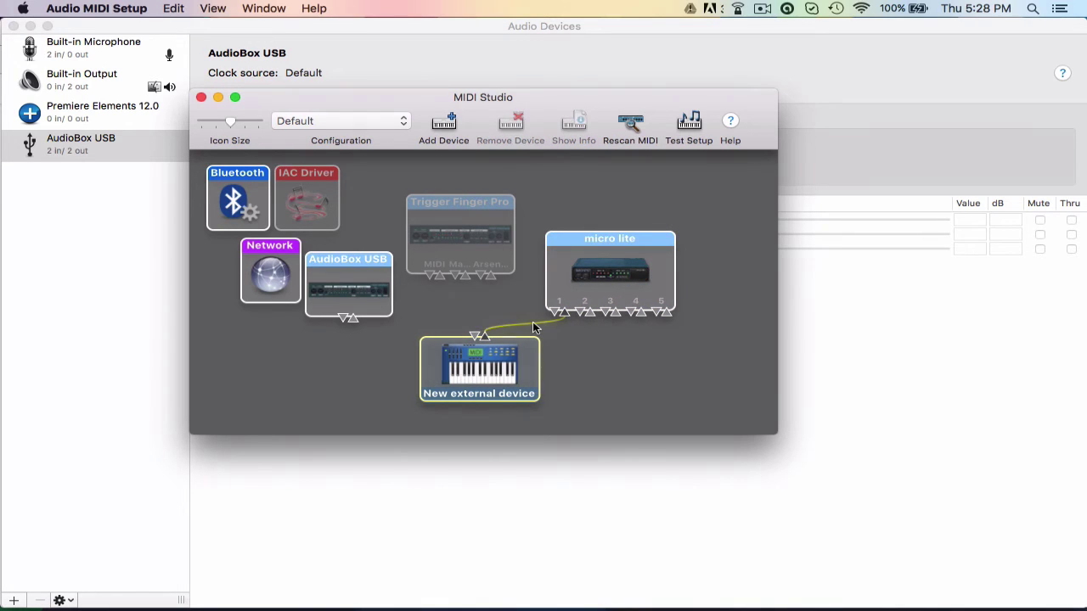
click(485, 369)
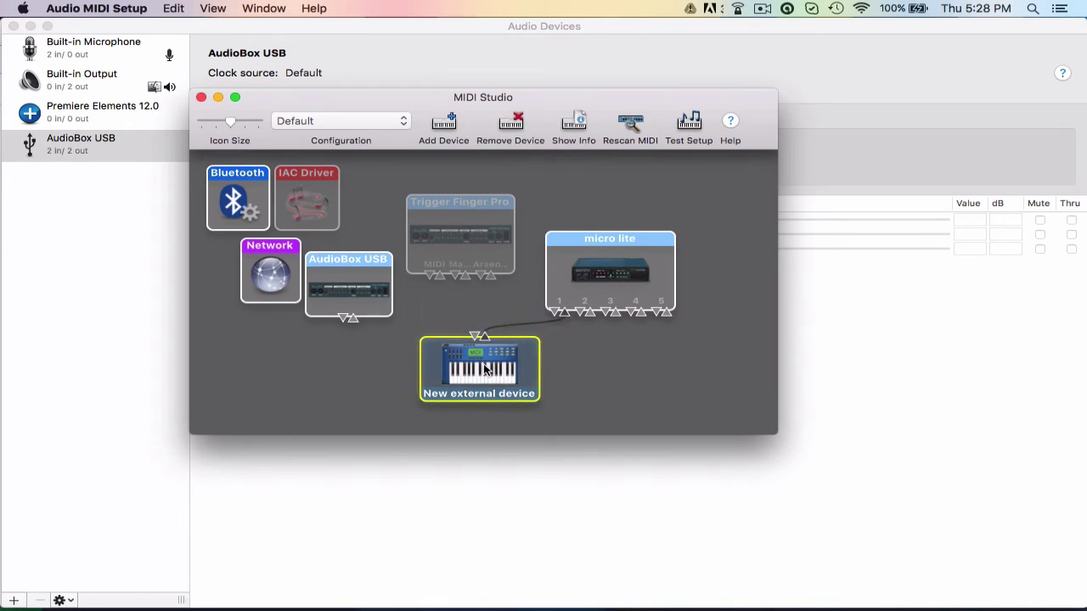
Step: In the New external device's properties, set the device colour to green
double_click(486, 370)
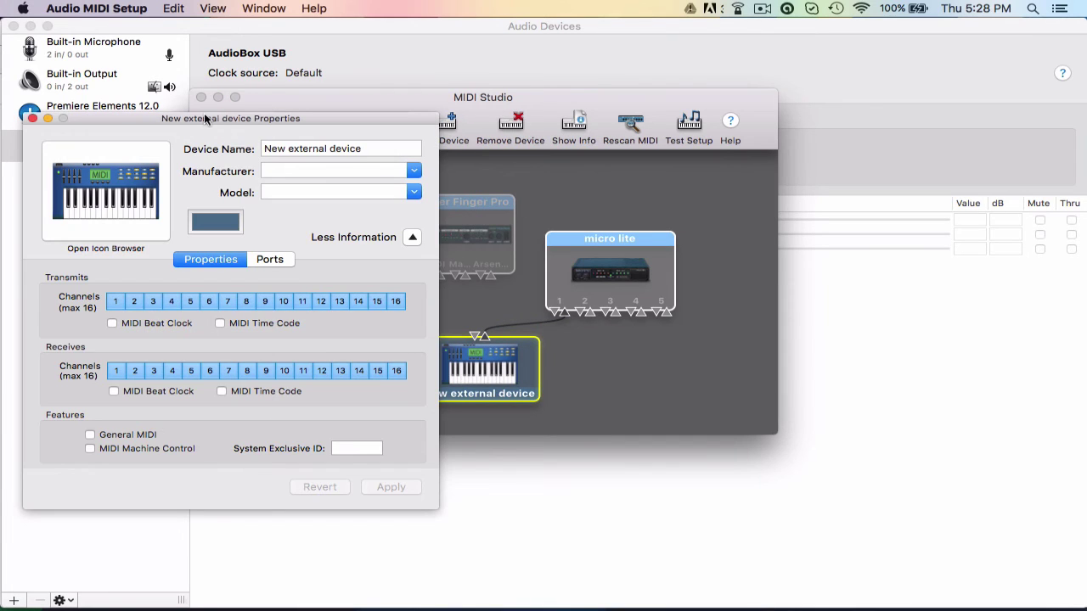
drag(205, 120, 421, 94)
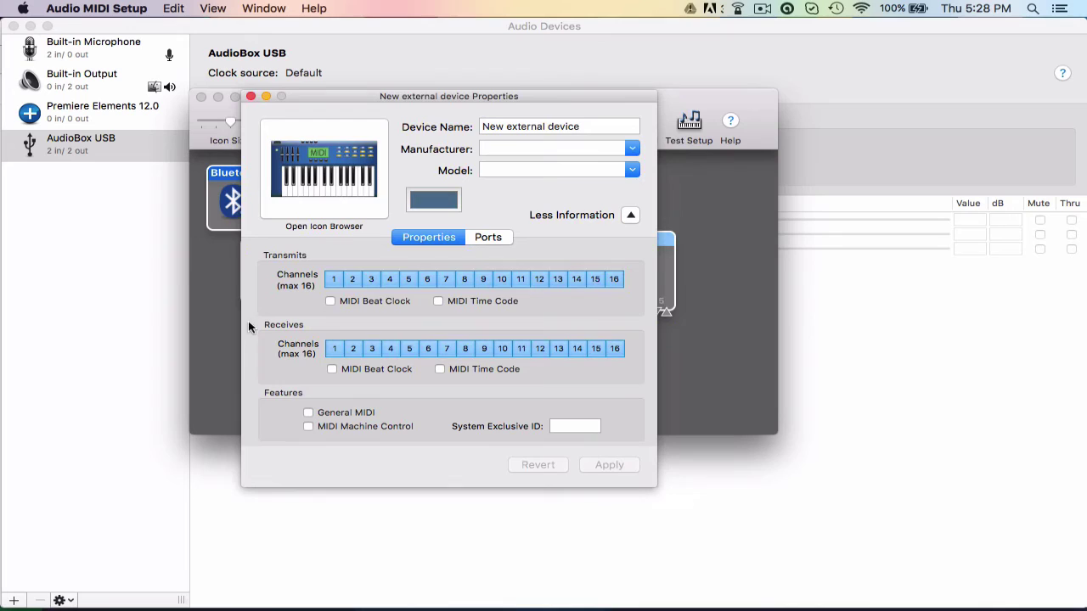
click(574, 425)
click(429, 202)
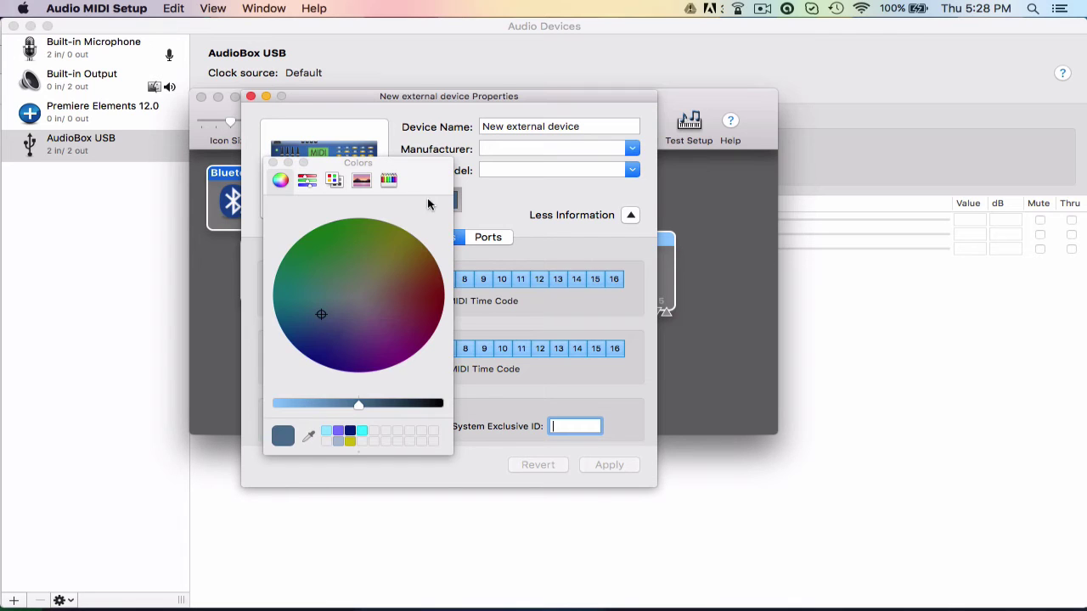
click(321, 230)
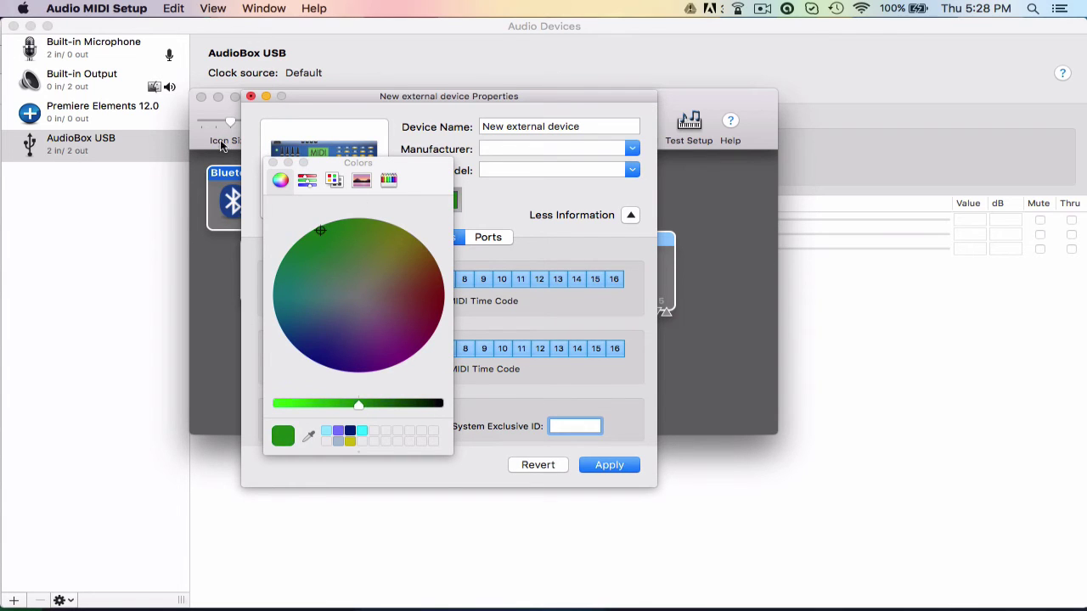
click(273, 162)
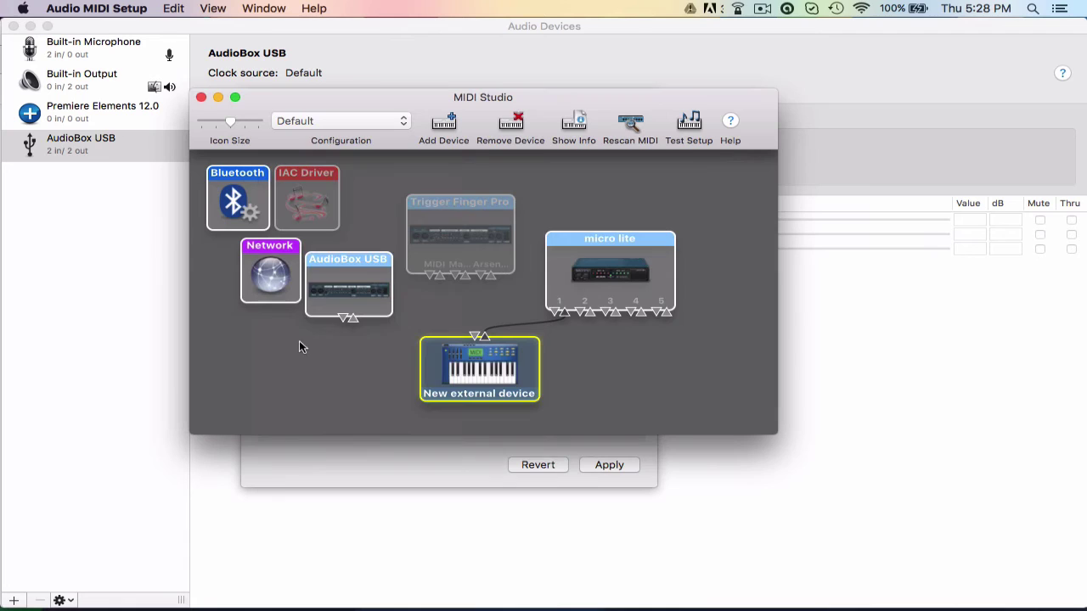
Step: Reopen the device properties, check the name, manufacturer and model fields, then view Ports
double_click(453, 365)
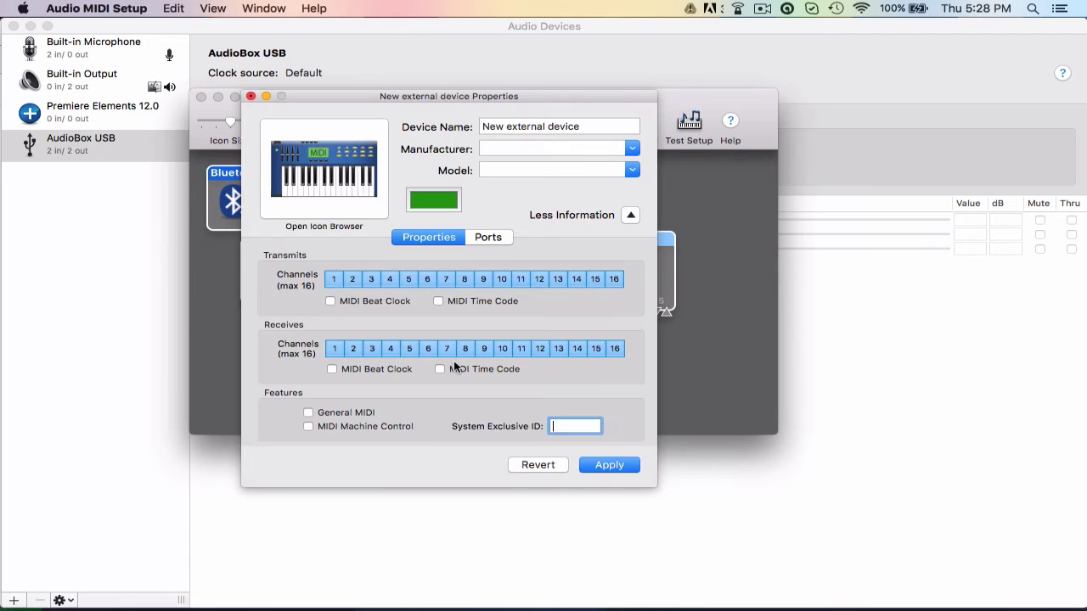
click(539, 150)
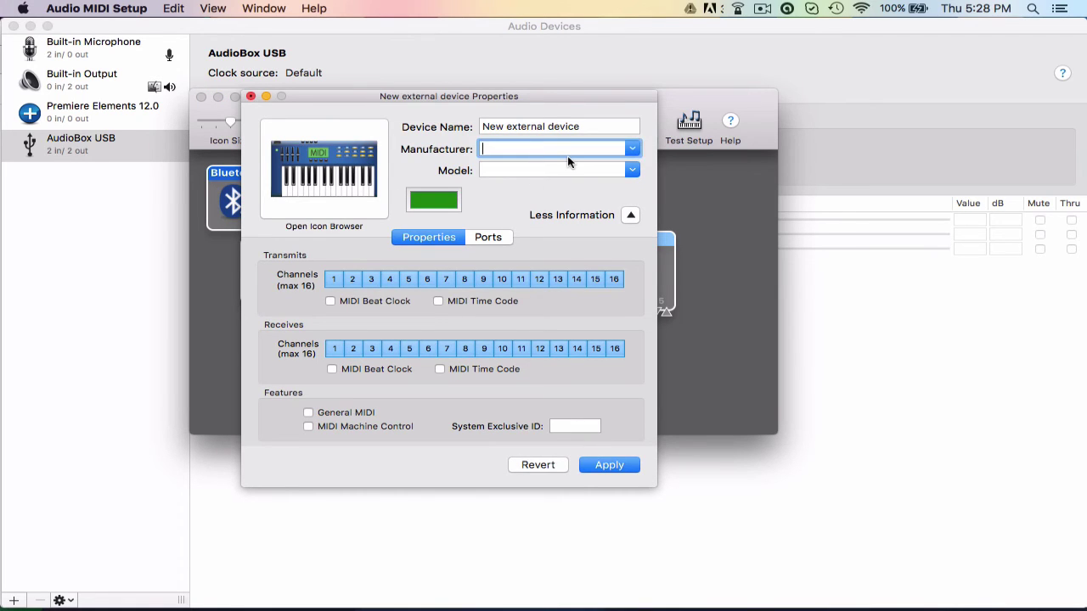
click(523, 127)
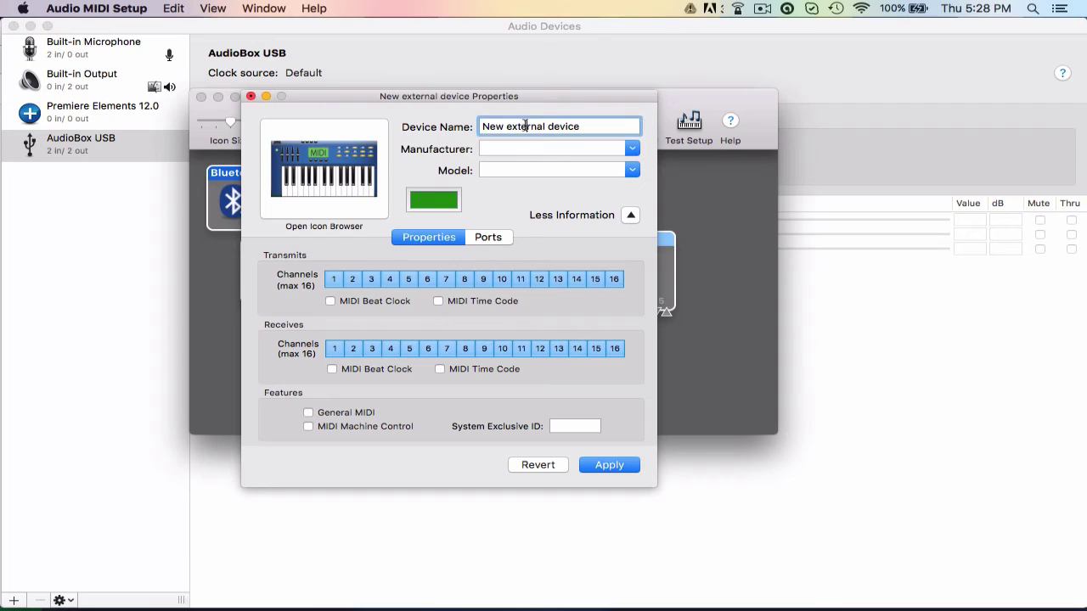
click(524, 170)
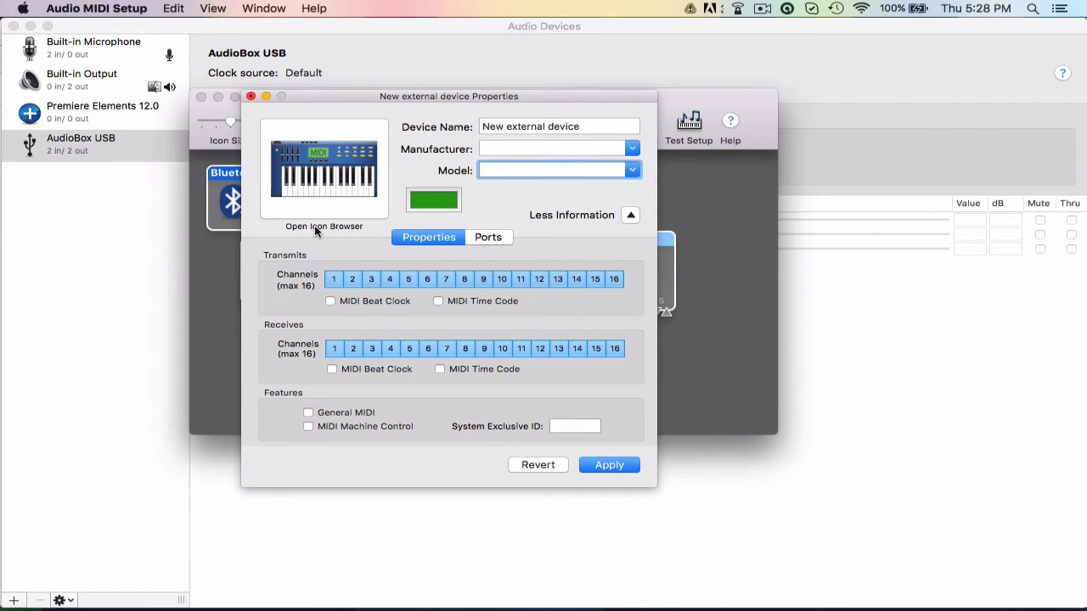
click(486, 237)
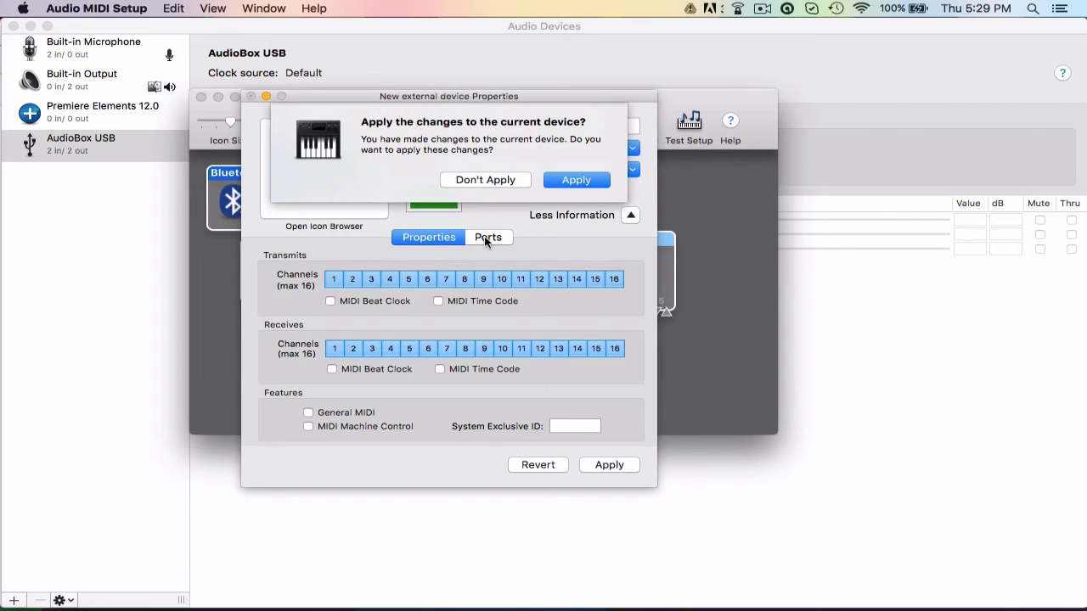
Step: Choose Don't Apply for the colour change, then close the New external device's properties
click(477, 182)
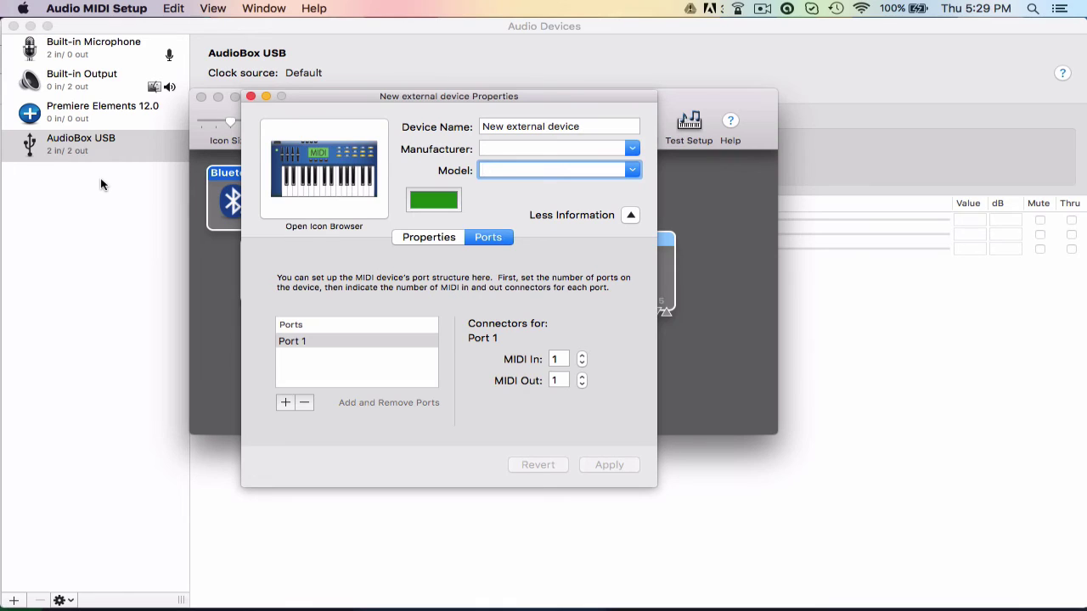
click(251, 96)
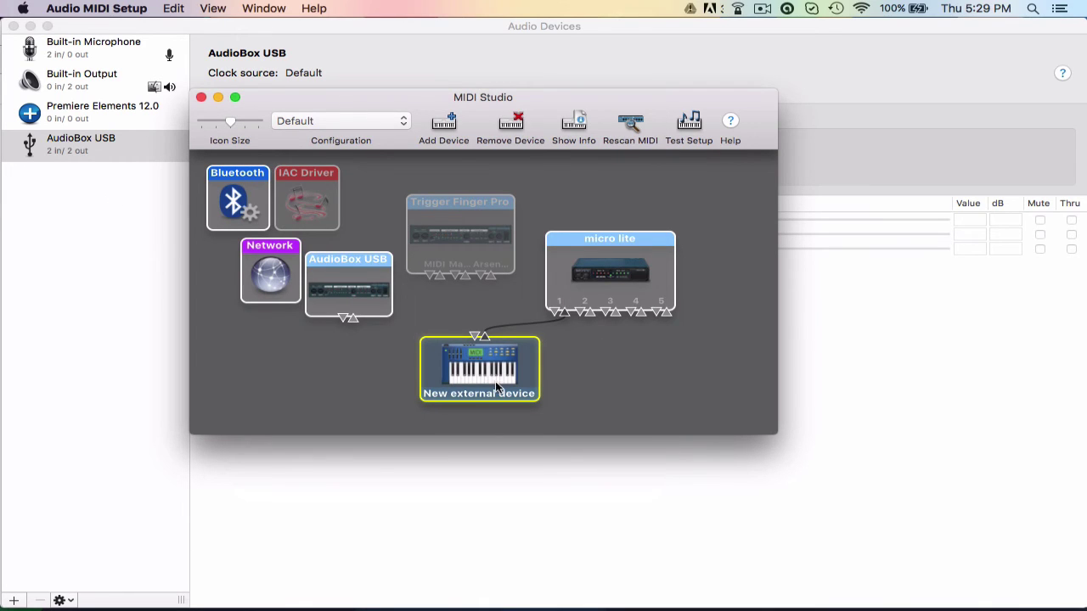
Step: Remove the New external device, undo it, and start then cancel a New Configuration
click(511, 124)
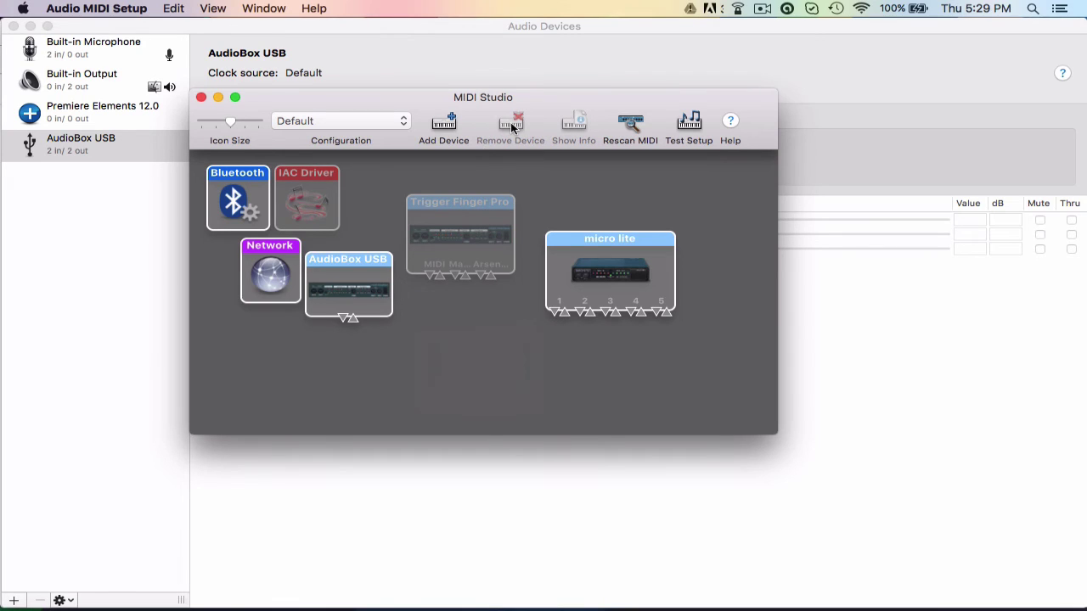
click(314, 121)
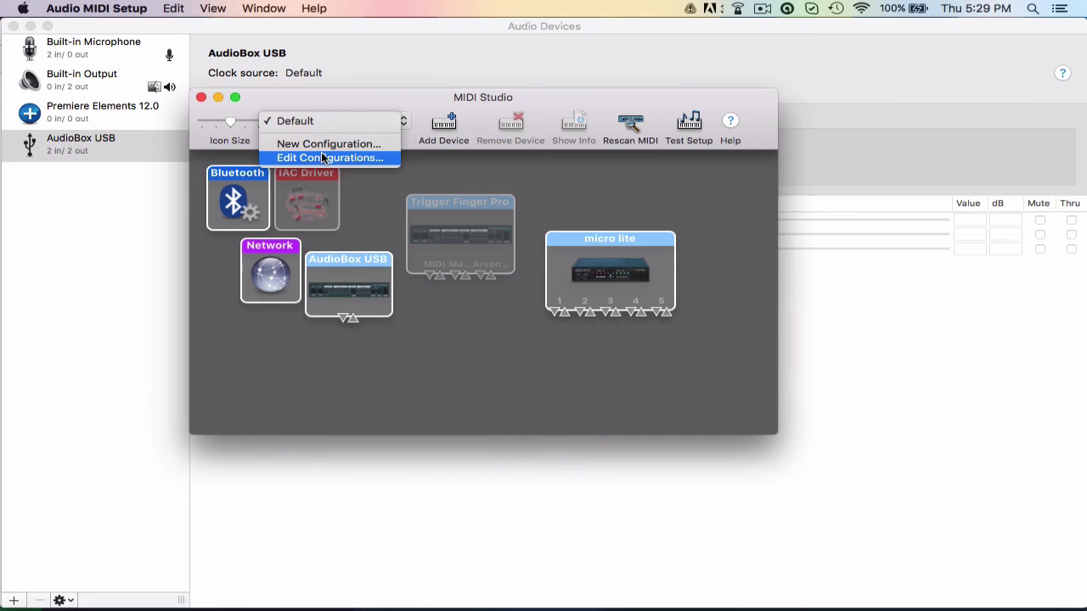
click(505, 281)
key(super+z)
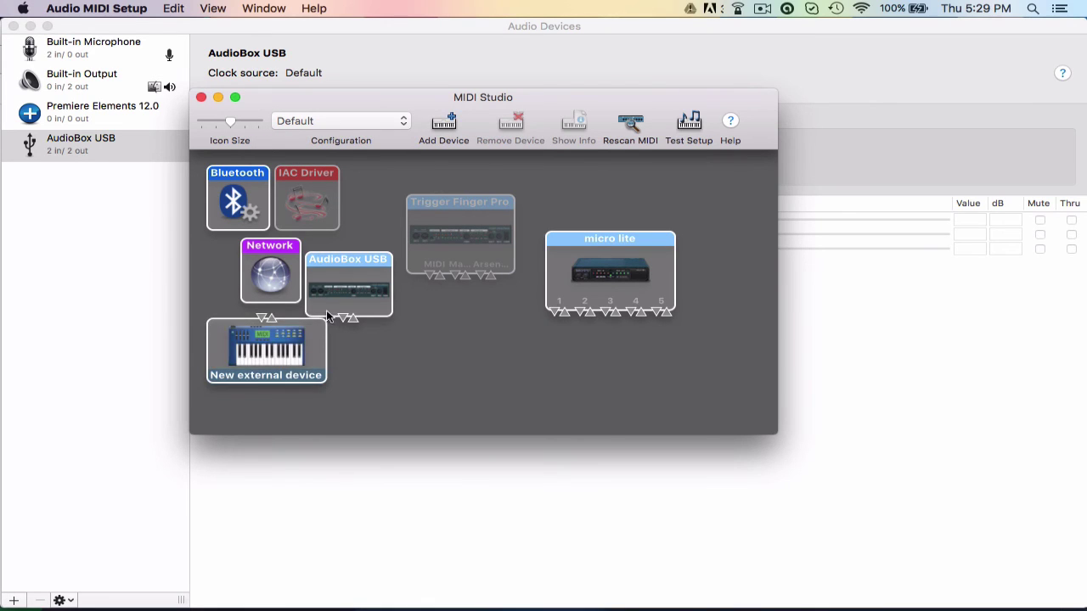
click(283, 353)
click(318, 121)
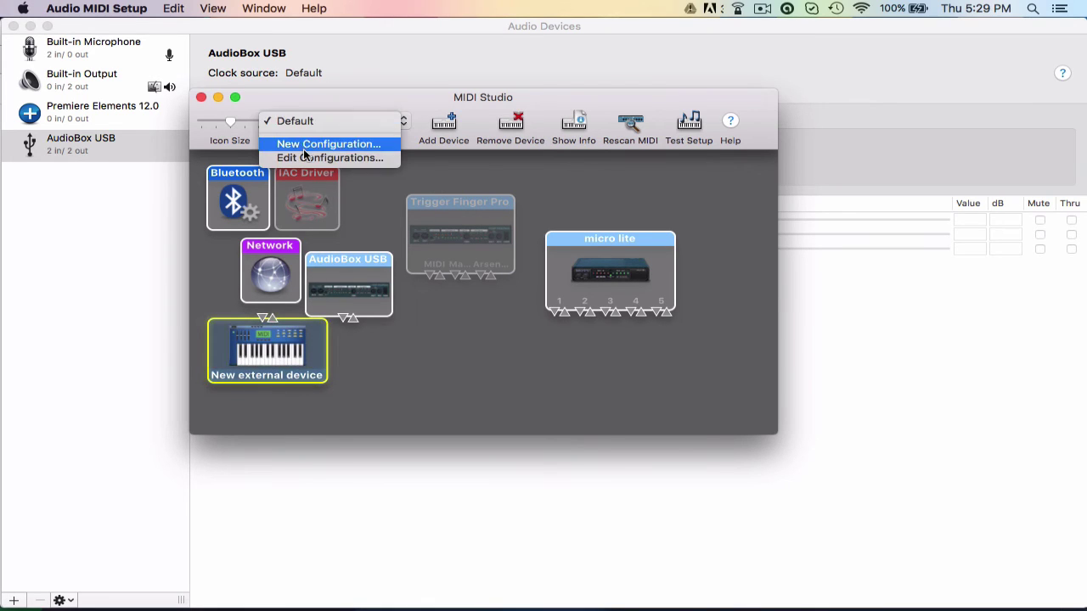
click(306, 141)
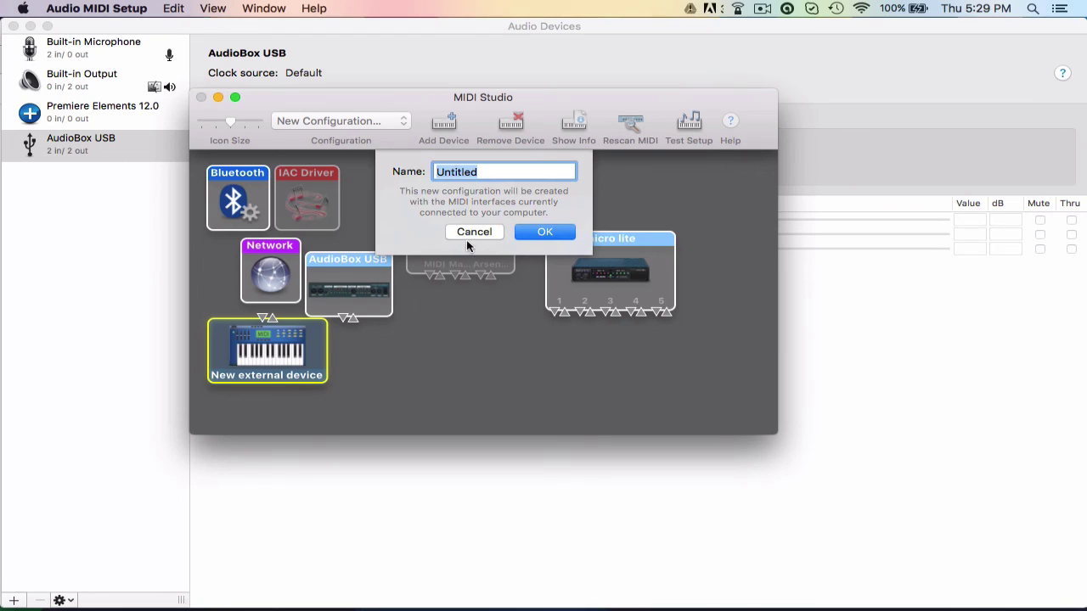
click(467, 236)
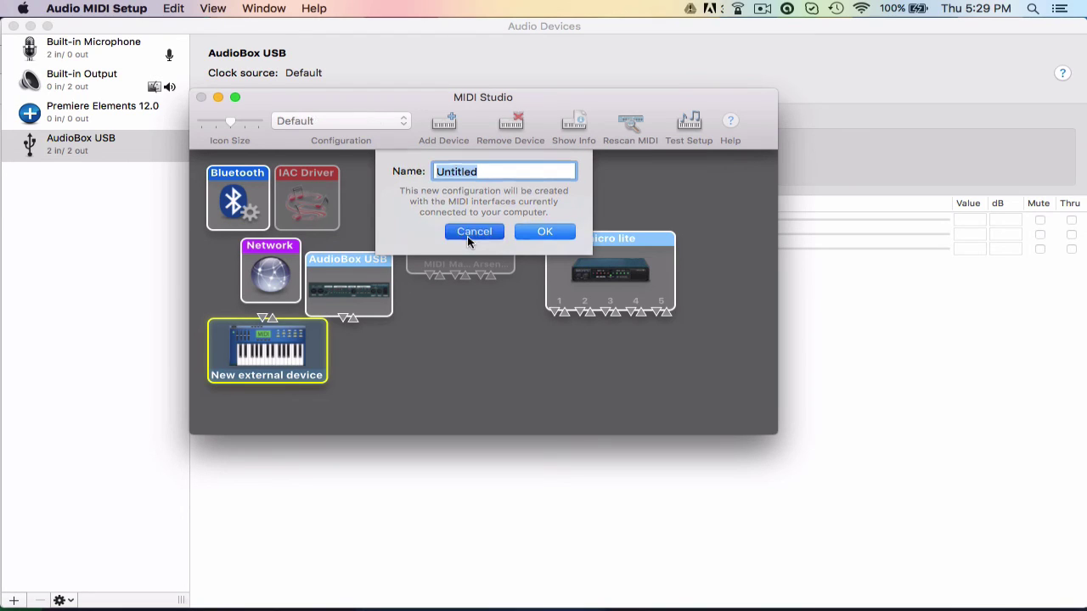
Step: Remove the New external device again and cable AudioBox USB to micro lite port 1
click(519, 127)
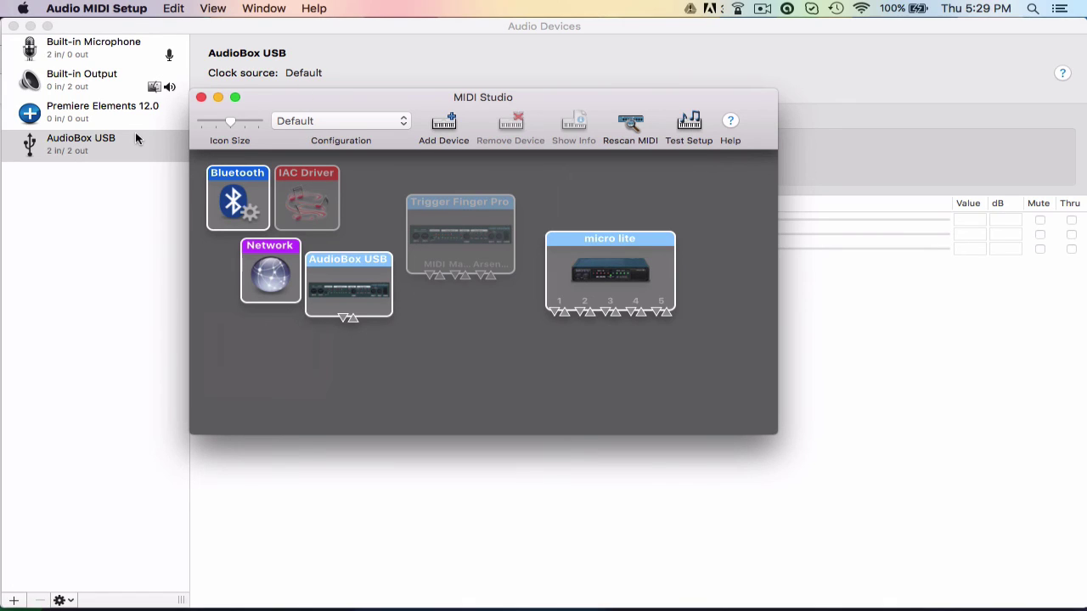
click(353, 316)
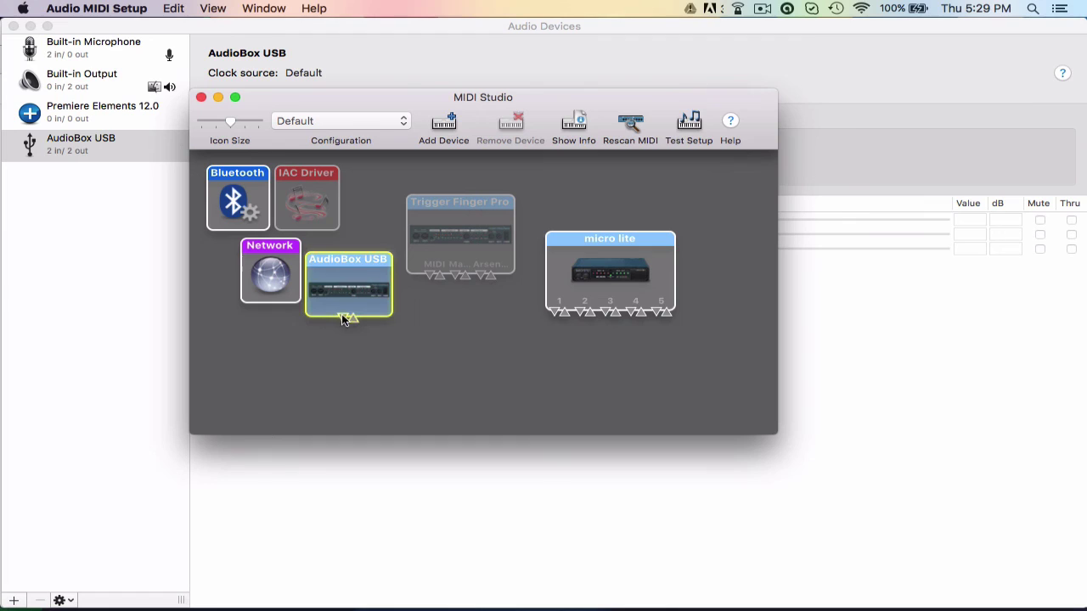
drag(343, 319, 563, 311)
click(574, 127)
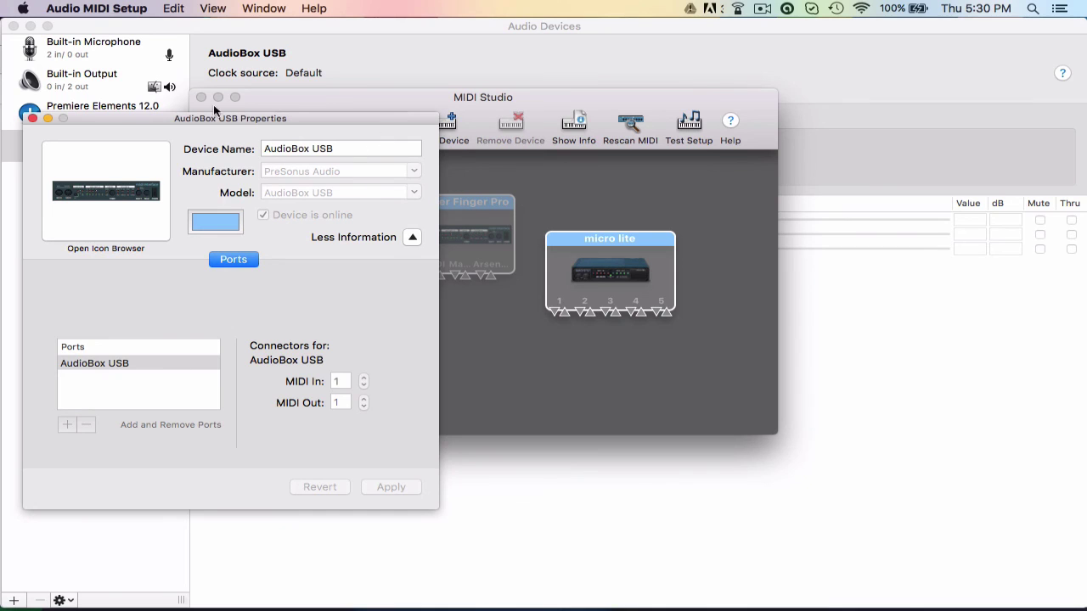
drag(119, 122, 215, 68)
click(299, 174)
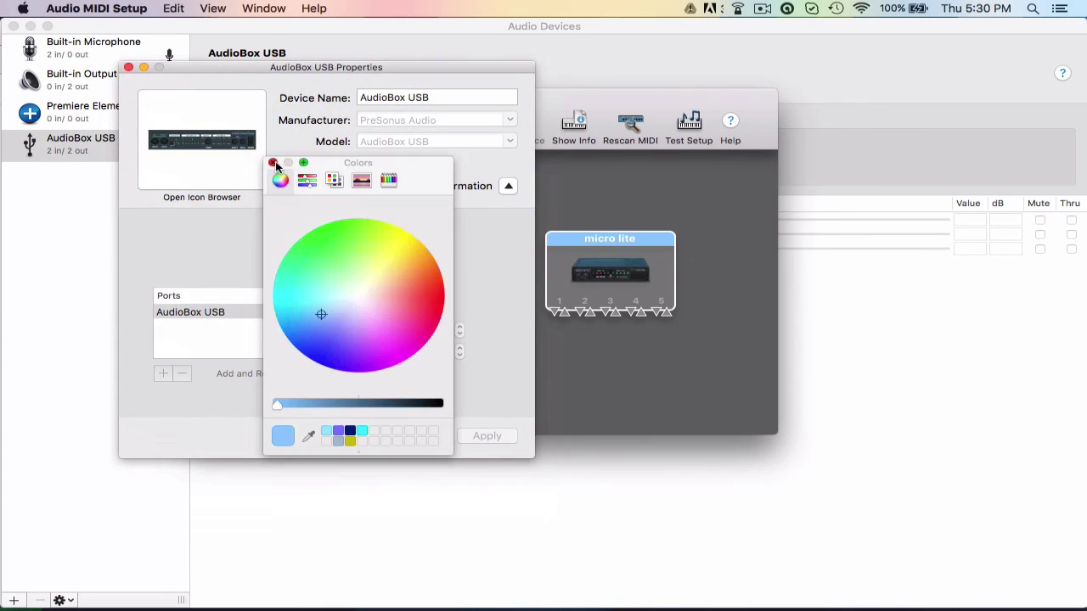
click(273, 162)
click(387, 97)
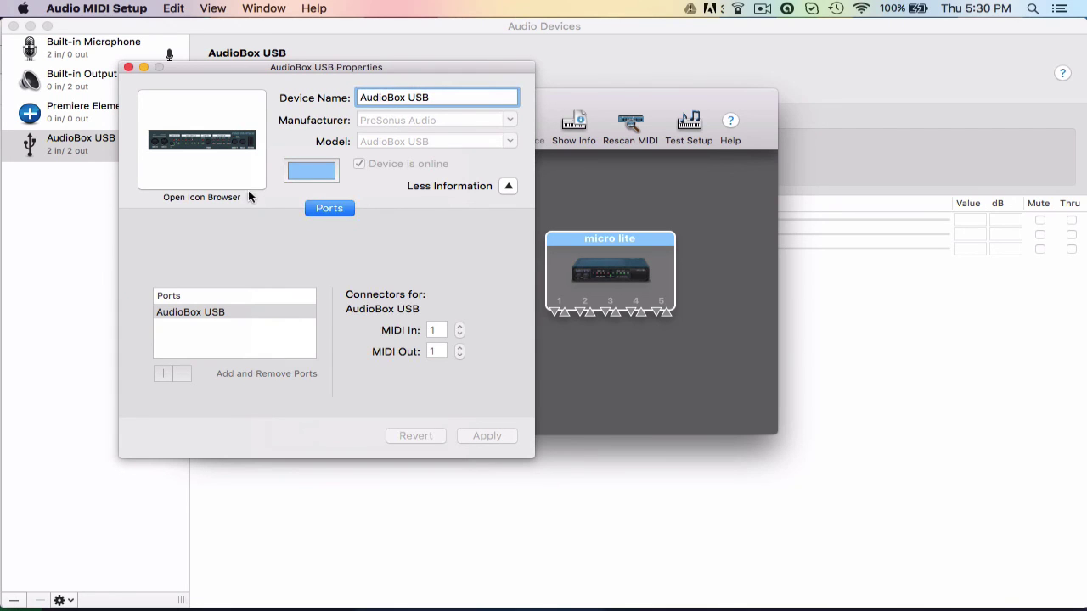
click(308, 178)
click(273, 164)
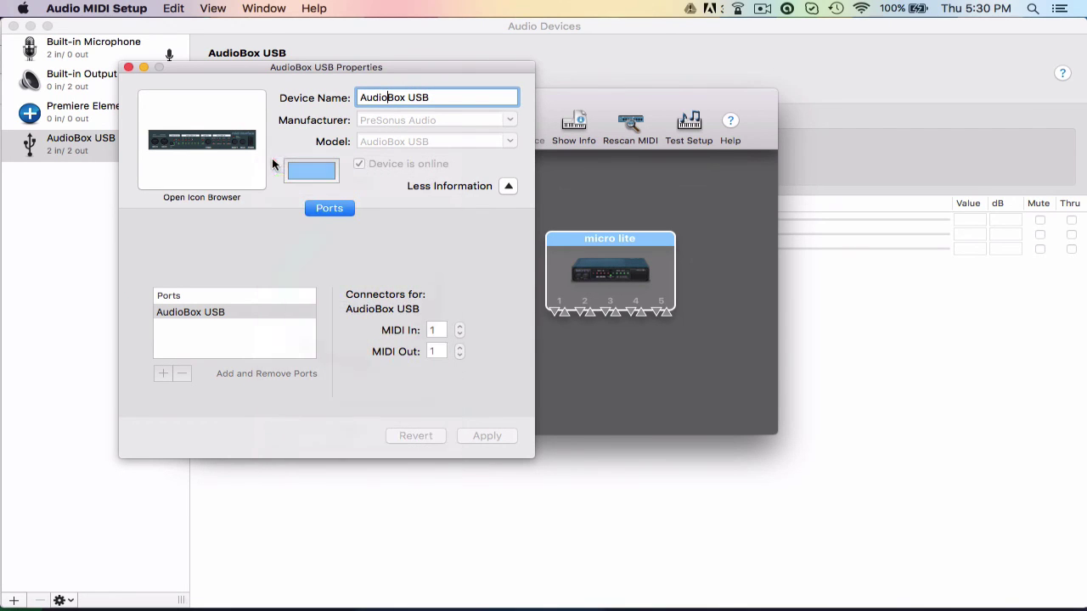
click(128, 67)
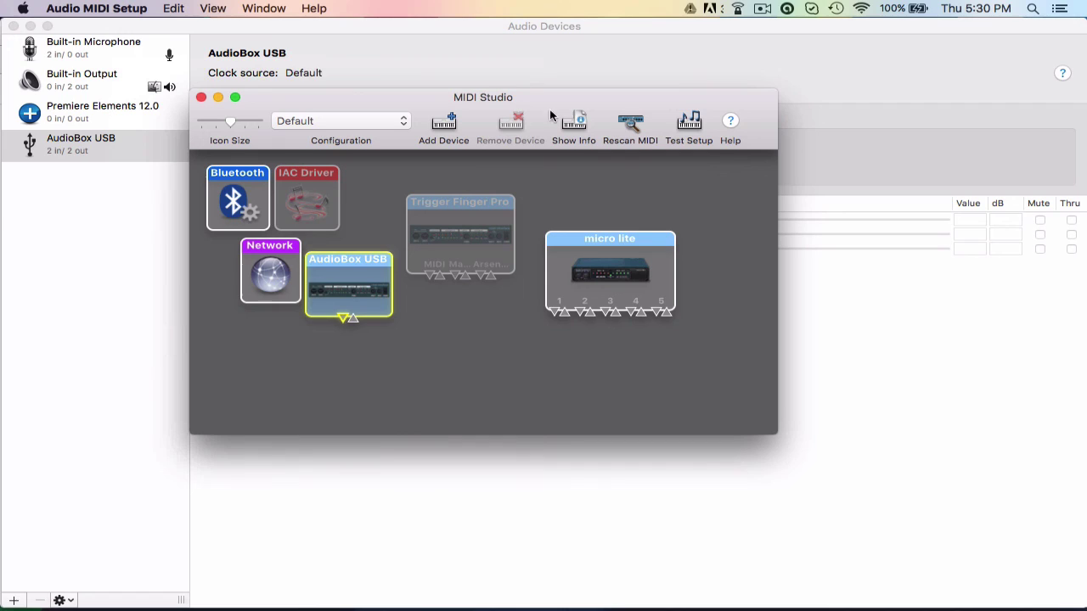
click(619, 123)
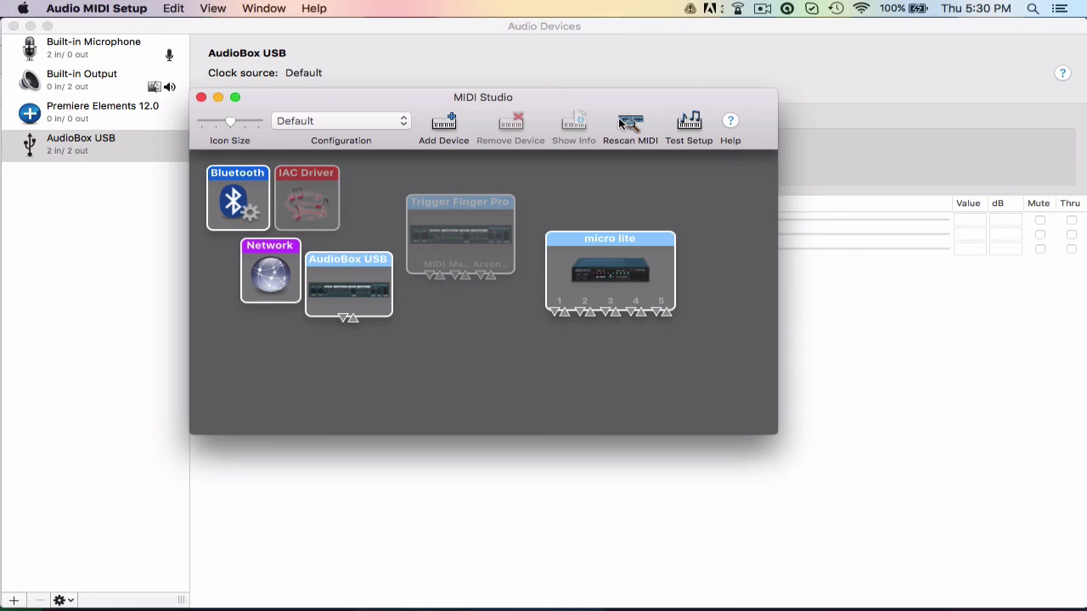
click(607, 291)
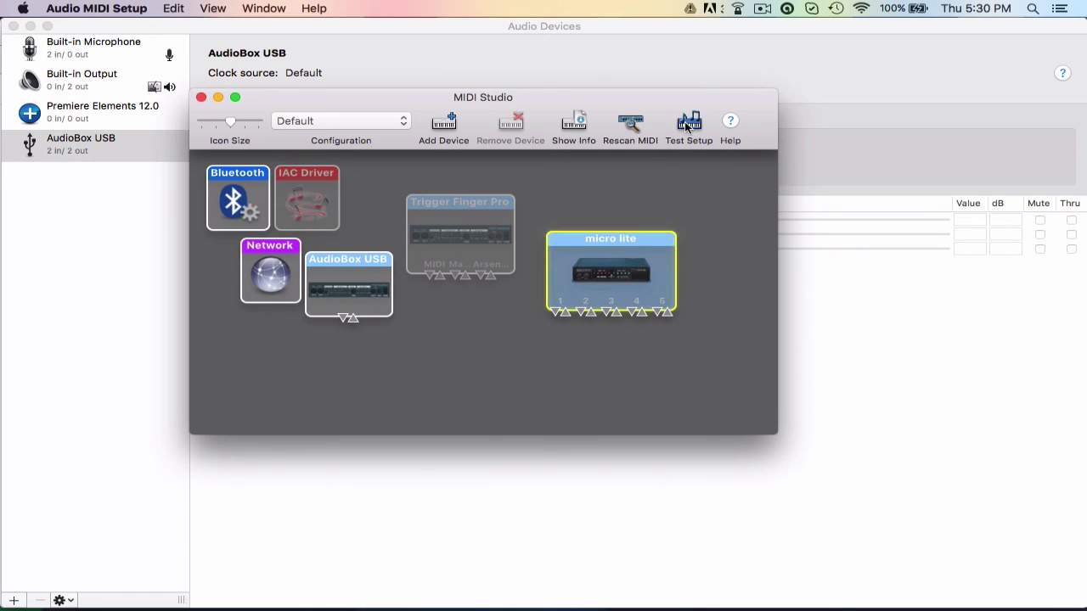